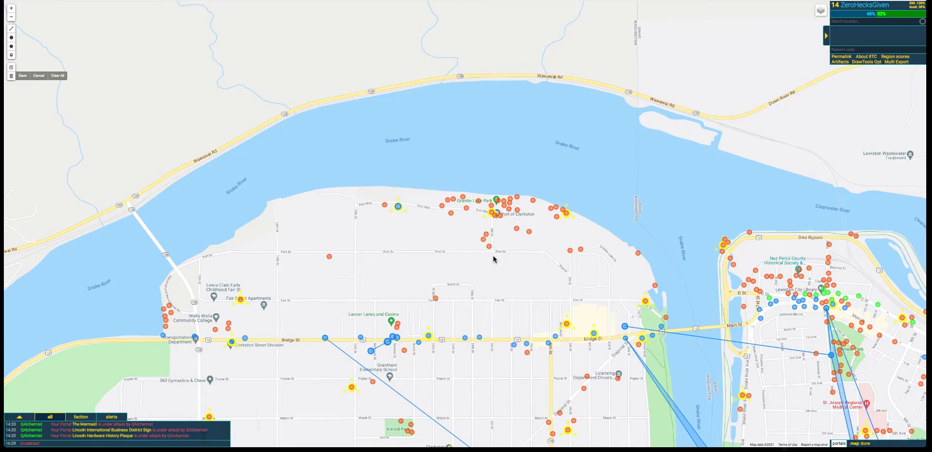
End the map's drawing-removal mode by saving the changes
scroll(504, 237, up, 1)
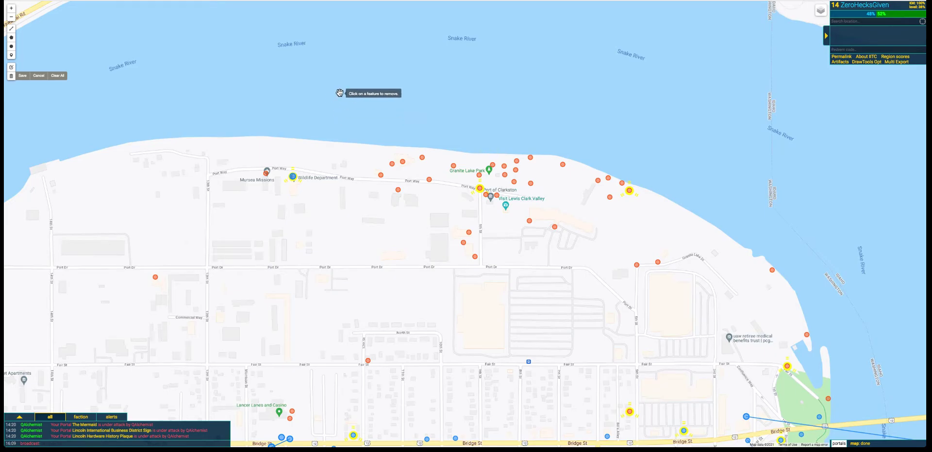
mouse_move(340, 93)
mouse_down()
mouse_move(470, 173)
mouse_move(353, 89)
mouse_up()
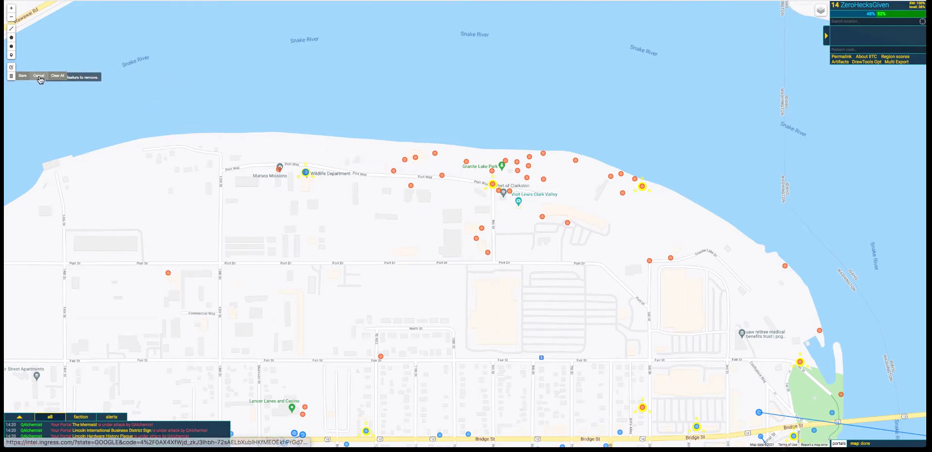
click(22, 77)
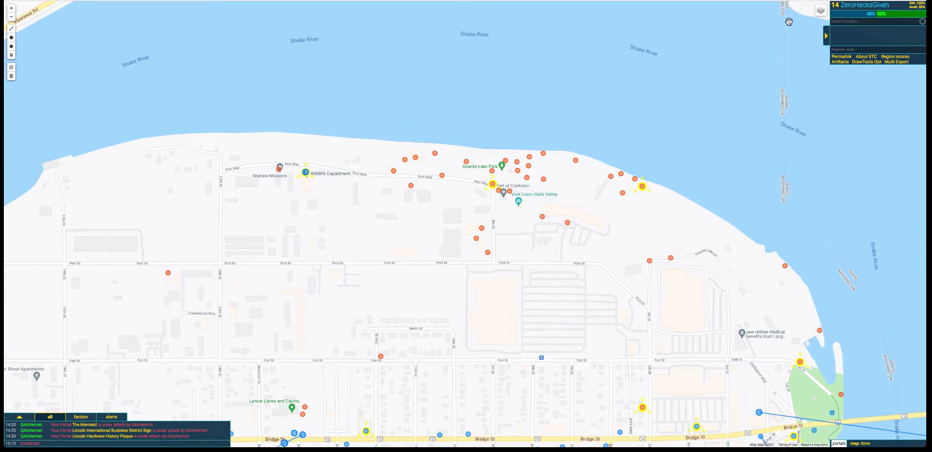
Check in the IITC plugin list that the Draw tools plugin is enabled in the Draw category
mouse_move(819, 16)
click(826, 1)
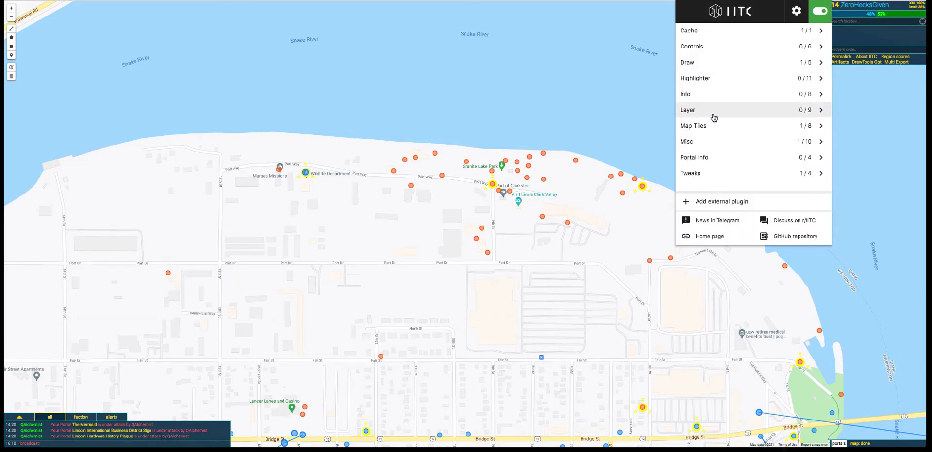
click(707, 63)
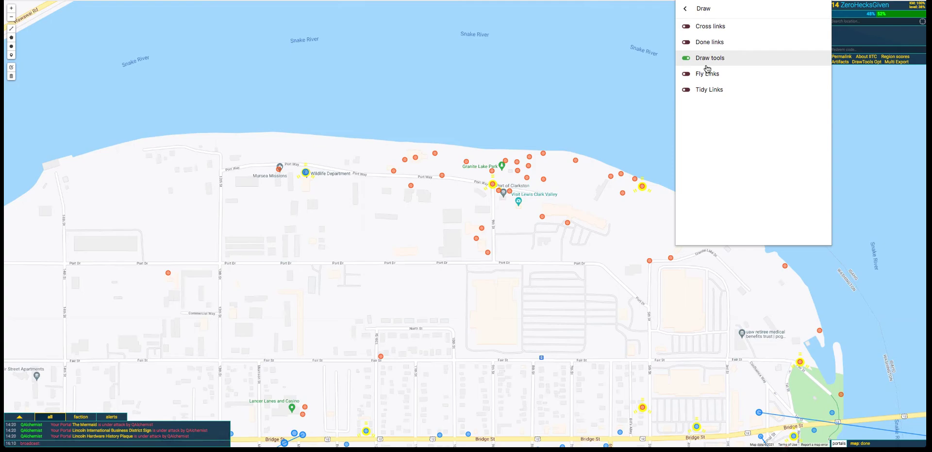
click(687, 58)
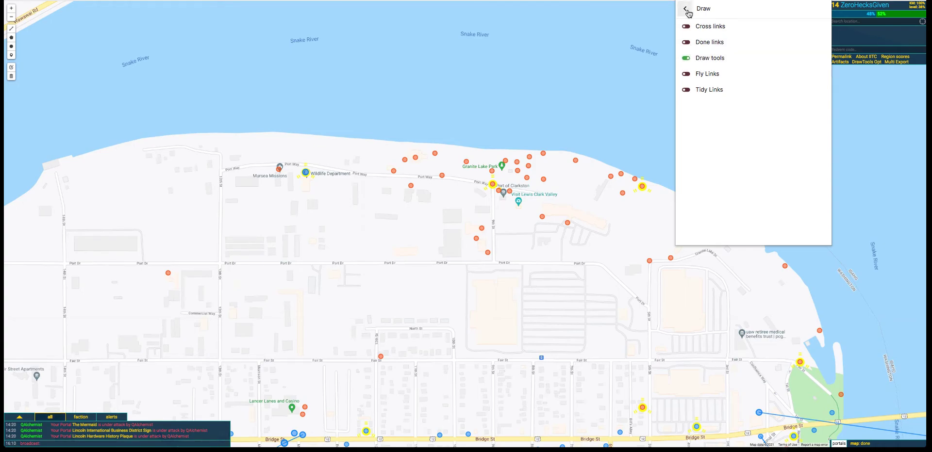
click(686, 58)
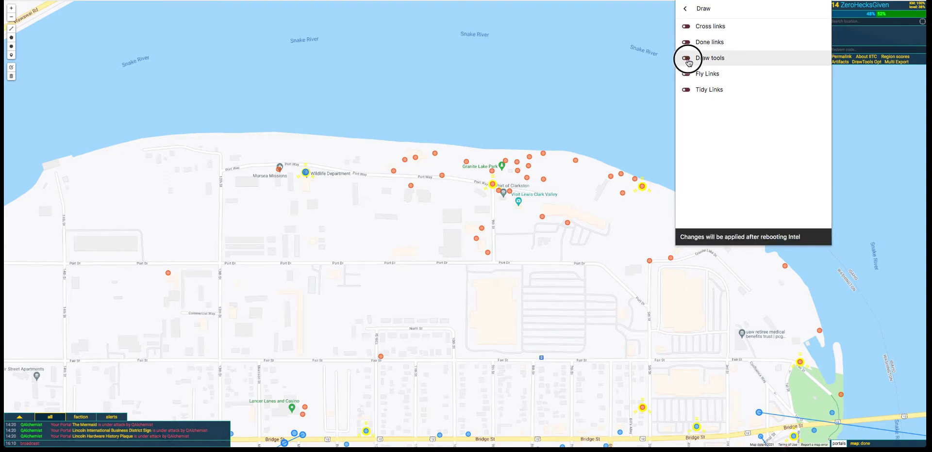
click(683, 10)
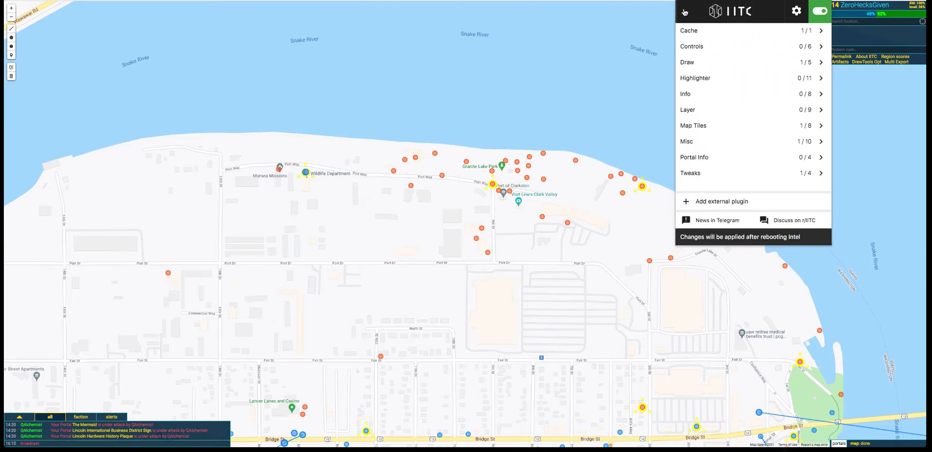
click(878, 96)
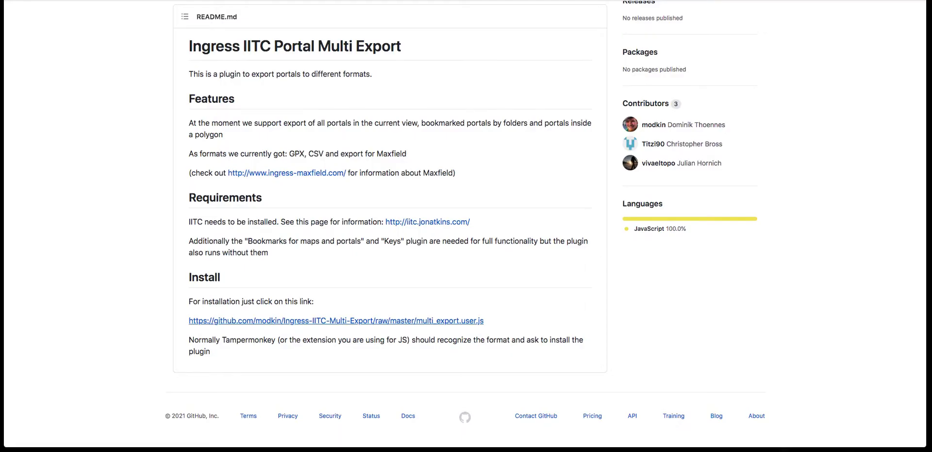
Install the Portal Multi Export plugin from the multi_export.user.js link in the Ingress-IITC-Multi-Export README on GitHub
scroll(332, 184, up, 5)
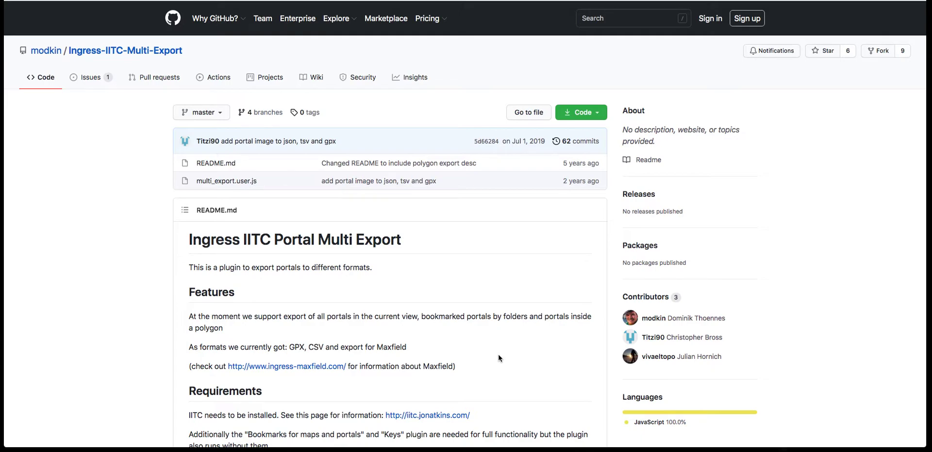
mouse_move(43, 55)
scroll(473, 189, down, 3)
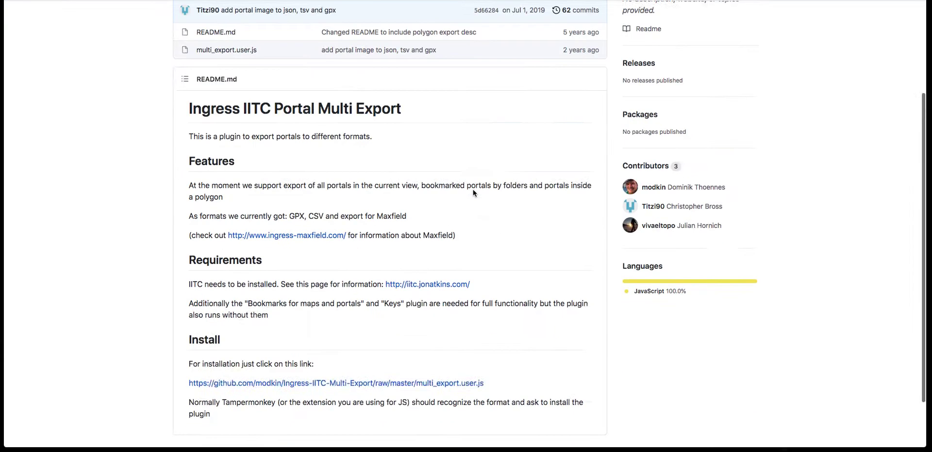
scroll(474, 193, down, 2)
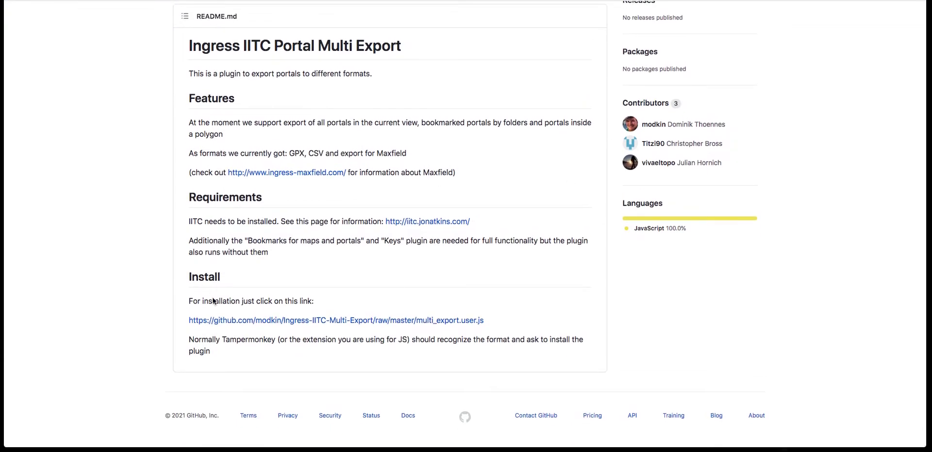
click(293, 320)
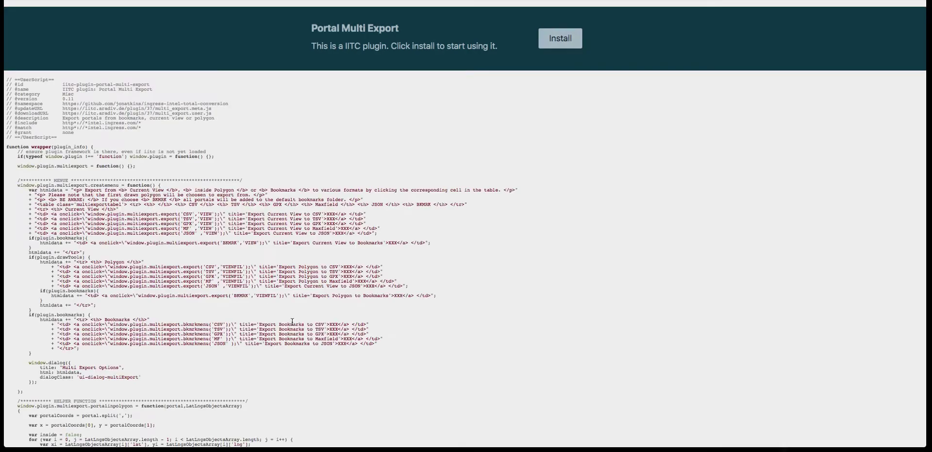
click(566, 43)
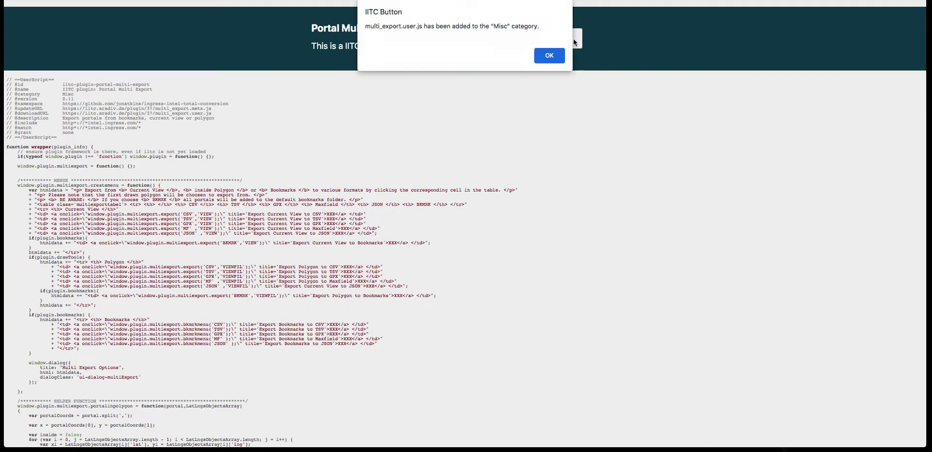
click(549, 56)
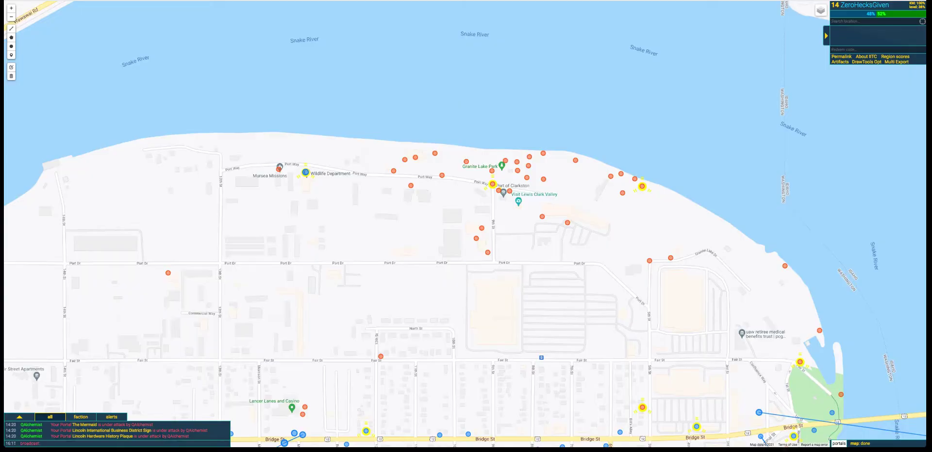
Delete the duplicate Portal Multi Export plugin marked override from the Misc category of the IITC plugins on the Intel map
click(826, 1)
click(705, 143)
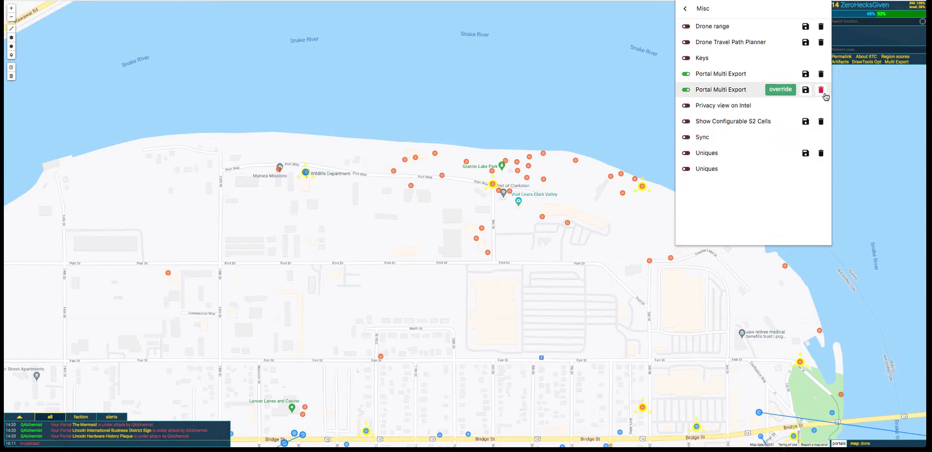
click(821, 92)
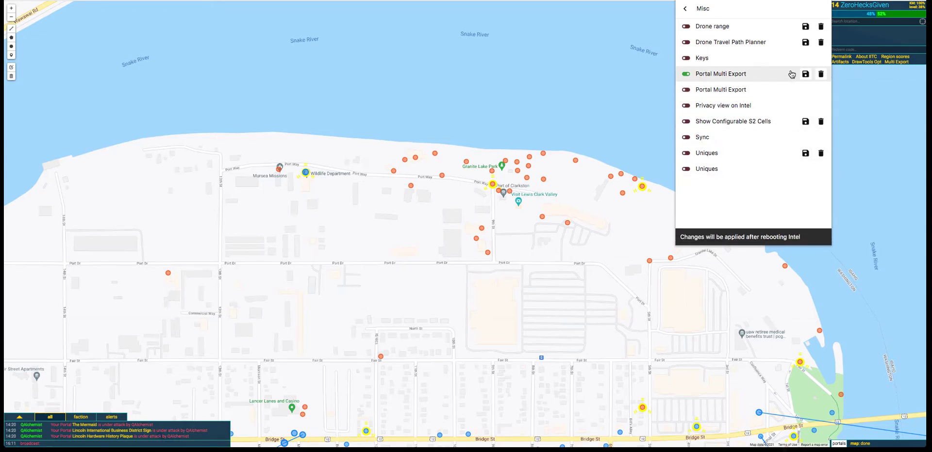
click(613, 104)
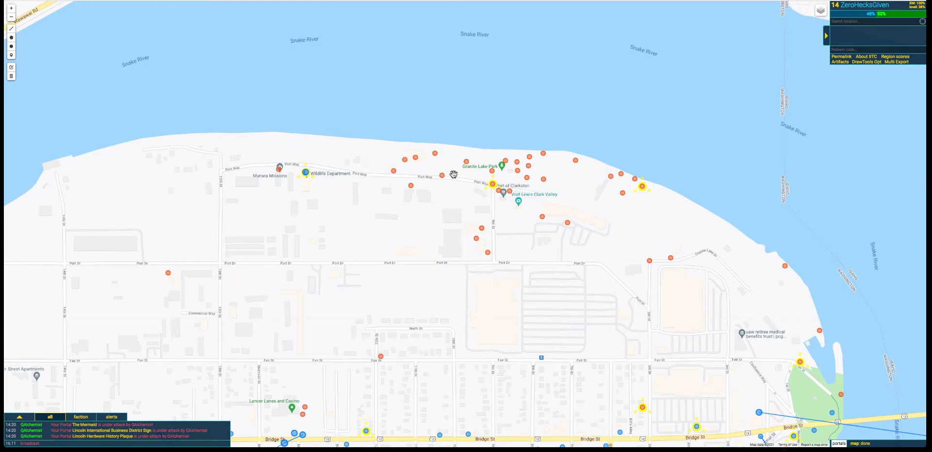
Draw a closed six-point polygon around the riverfront portals near Granite Lake Park and the Port of Clarkston
click(11, 37)
scroll(12, 35, down, 1)
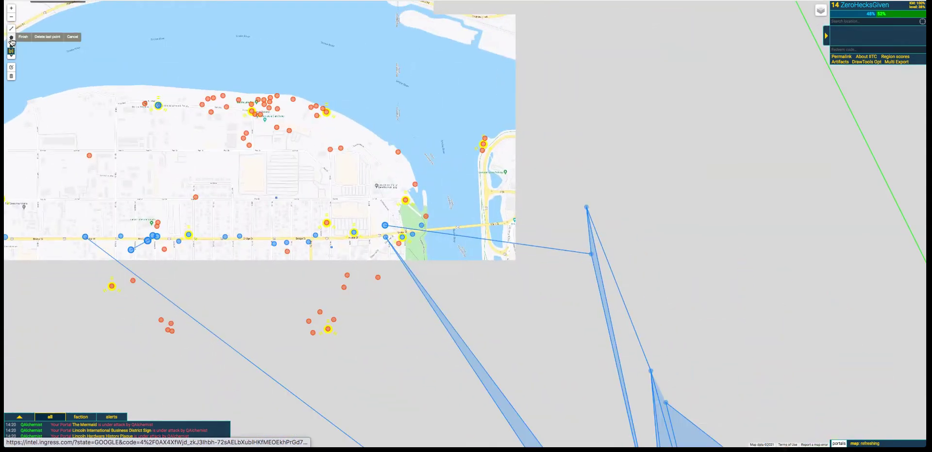
scroll(73, 73, down, 2)
scroll(132, 98, up, 3)
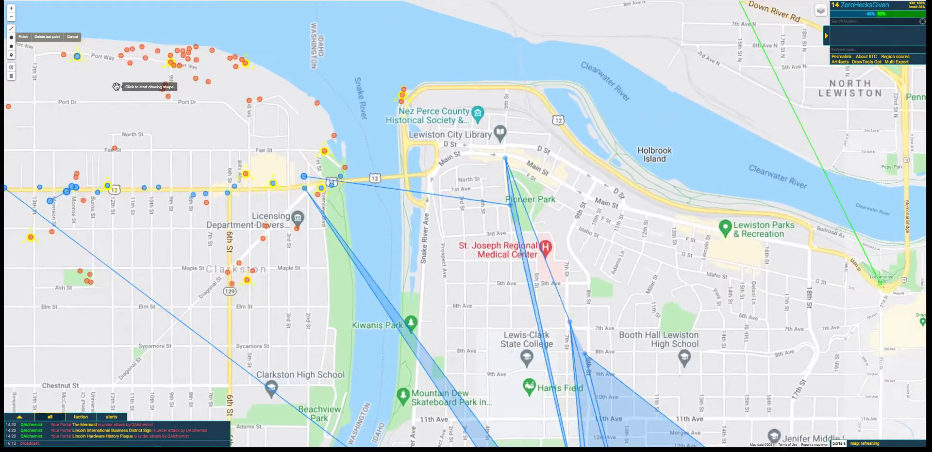
drag(132, 97, 423, 264)
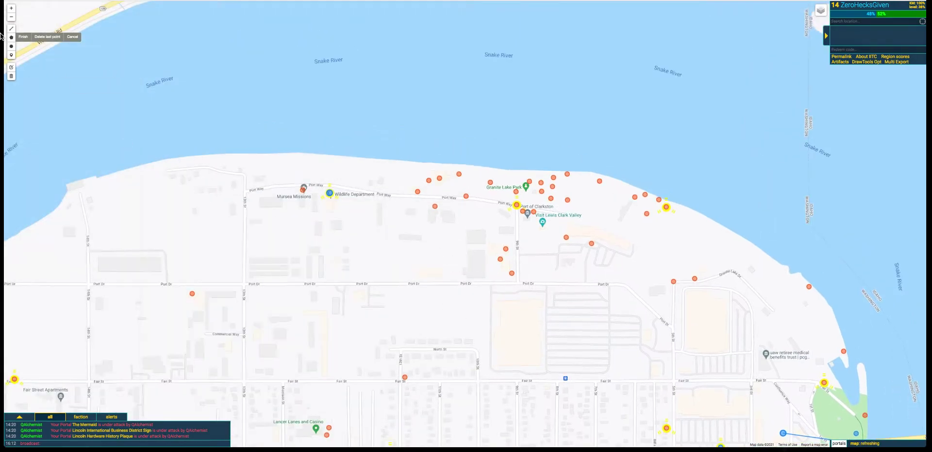
click(457, 139)
click(371, 186)
click(450, 289)
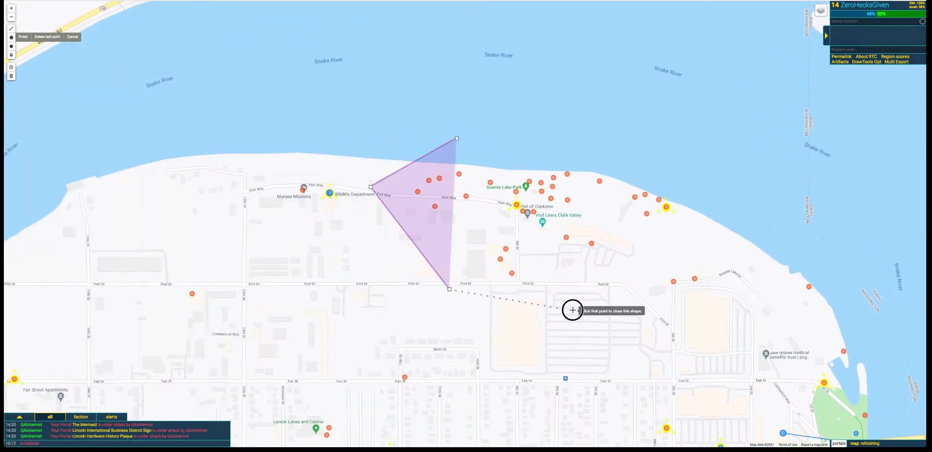
click(573, 310)
click(705, 196)
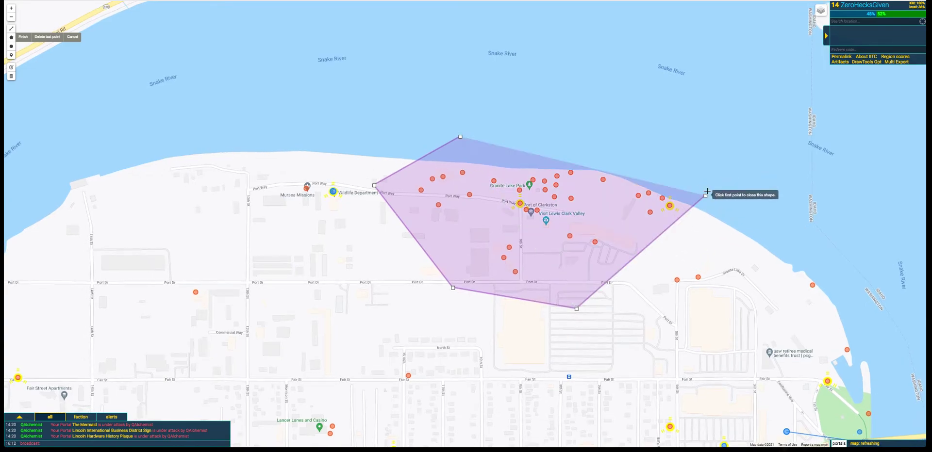
click(641, 124)
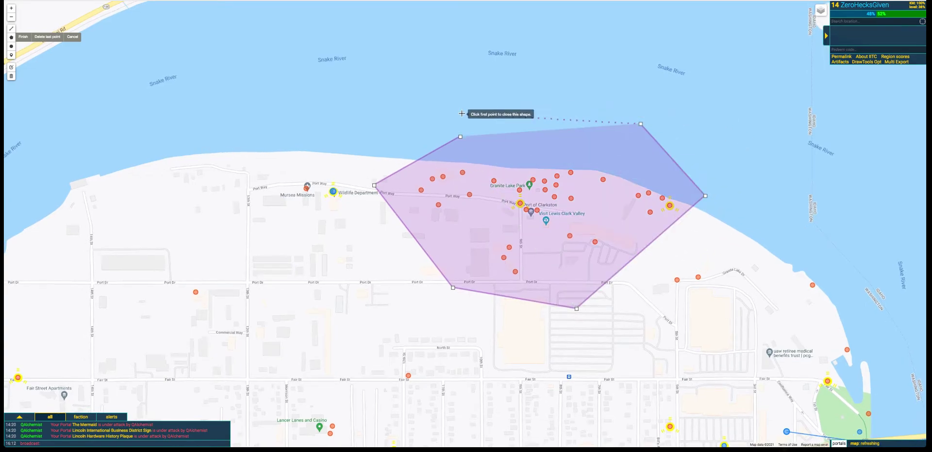
click(461, 138)
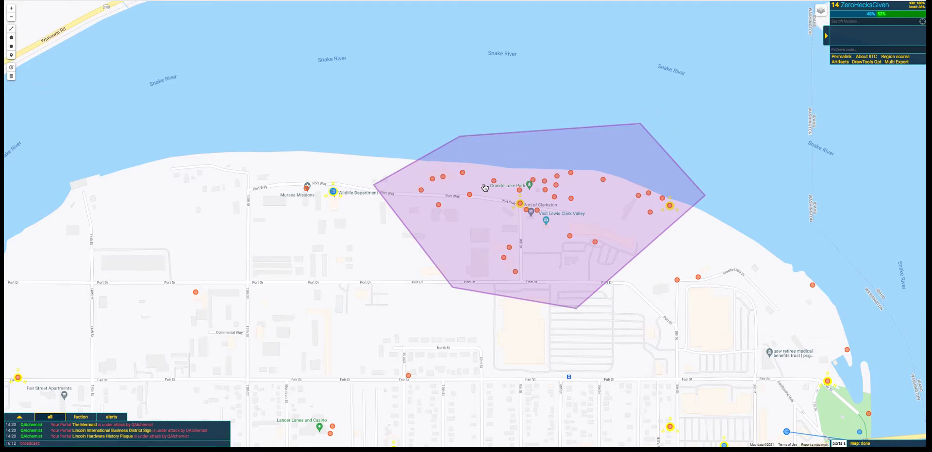
Delete the polygon around the Port of Clarkston portals and save the removal
click(12, 77)
click(524, 153)
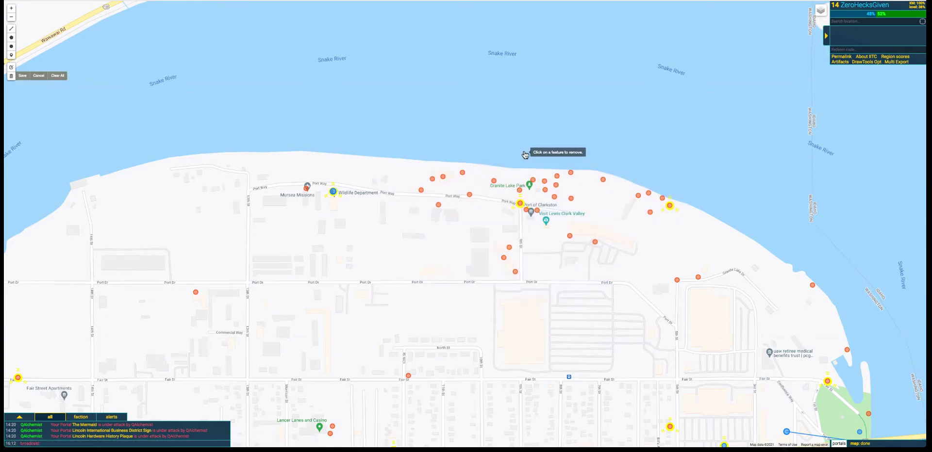
click(22, 76)
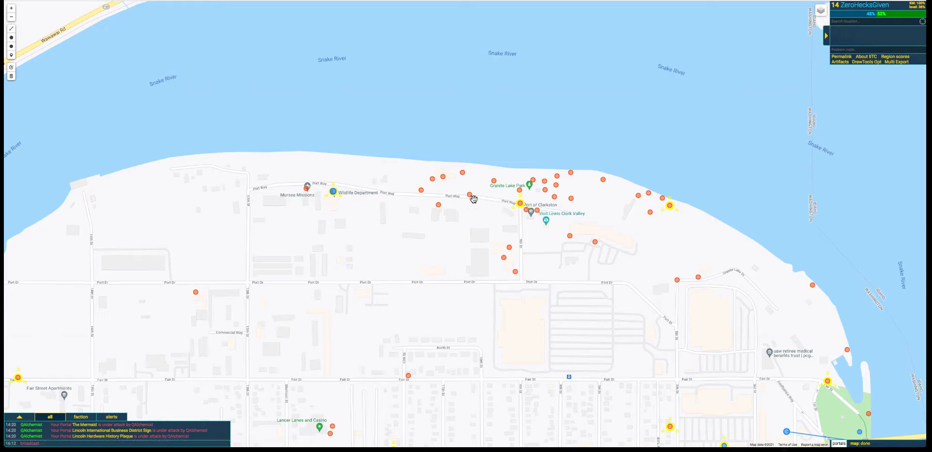
Draw a new closed polygon enclosing the Granite Lake Park and Port of Clarkston portals, extending out over the Snake River
click(11, 37)
scroll(10, 37, down, 1)
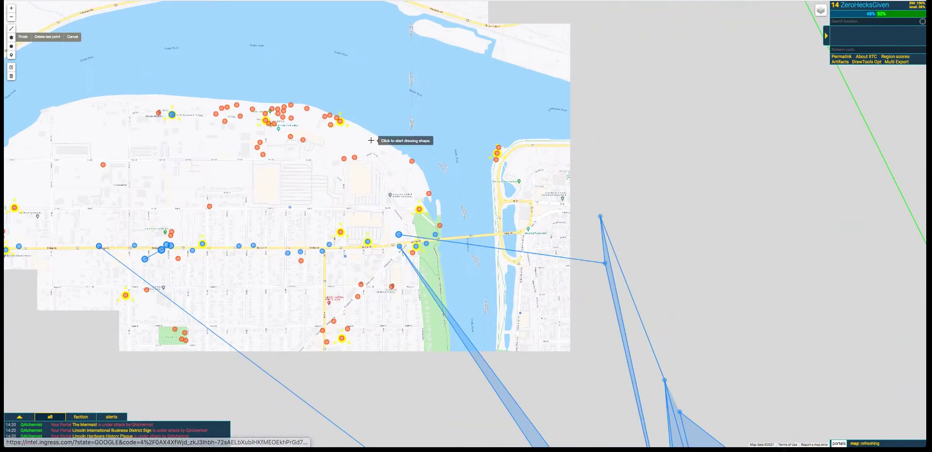
click(217, 83)
click(202, 132)
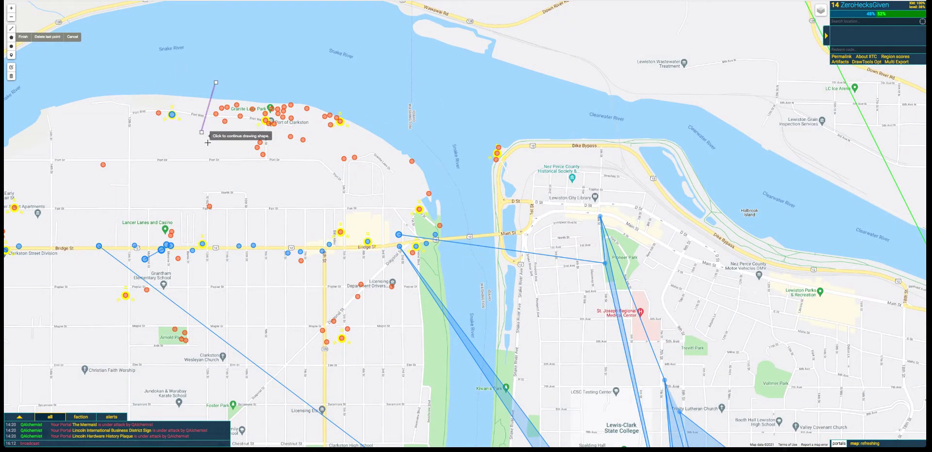
click(244, 181)
click(343, 143)
click(385, 91)
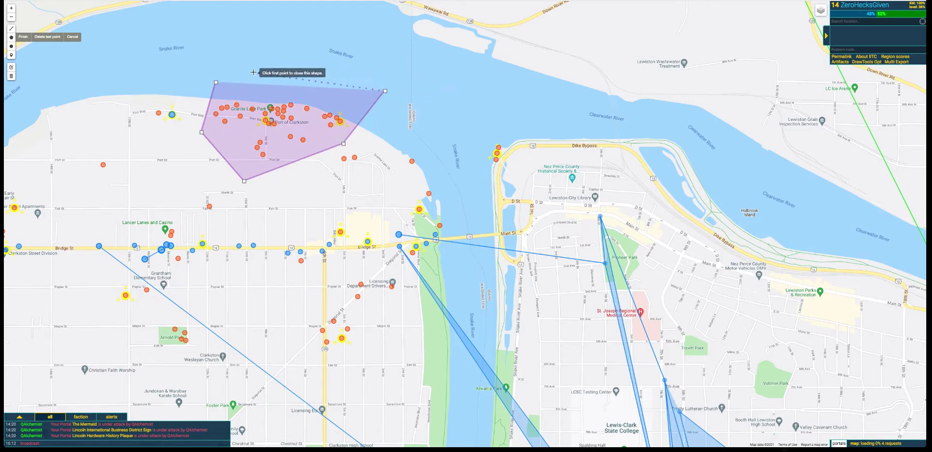
click(216, 82)
Export the portals inside the drawn polygon in Maxfield format with Multi Export
drag(189, 103, 356, 145)
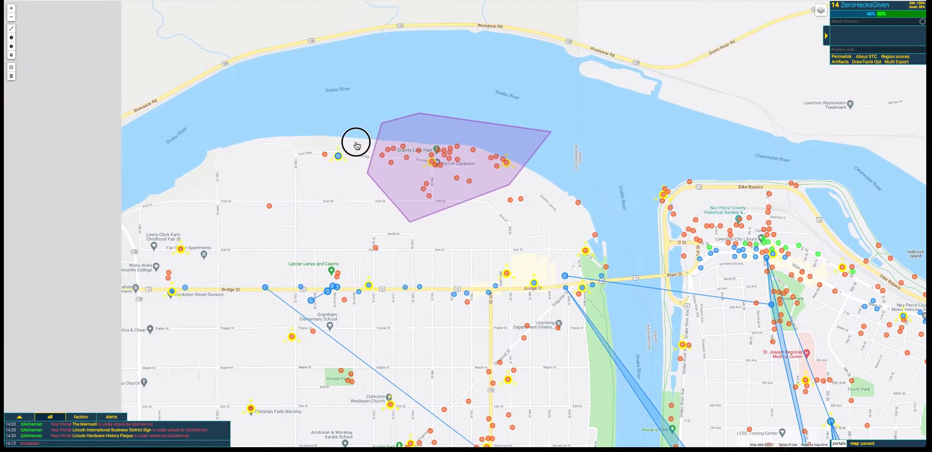
scroll(428, 189, up, 1)
drag(597, 46, 714, 178)
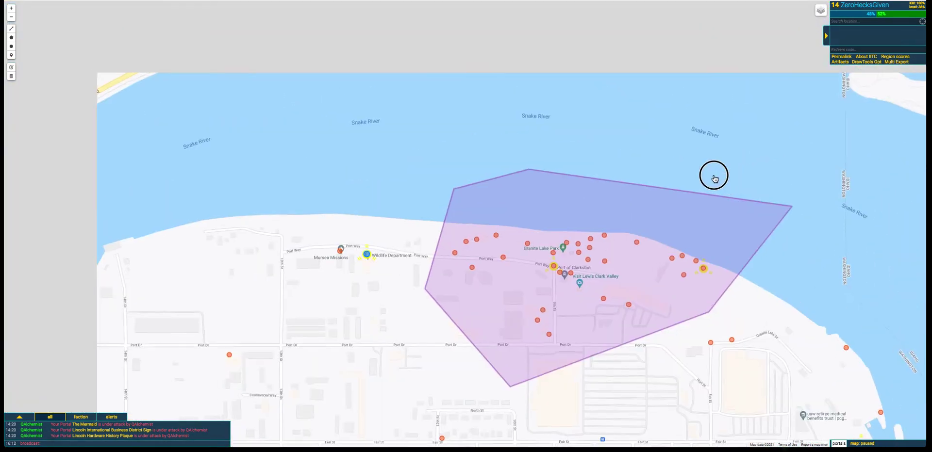
click(897, 62)
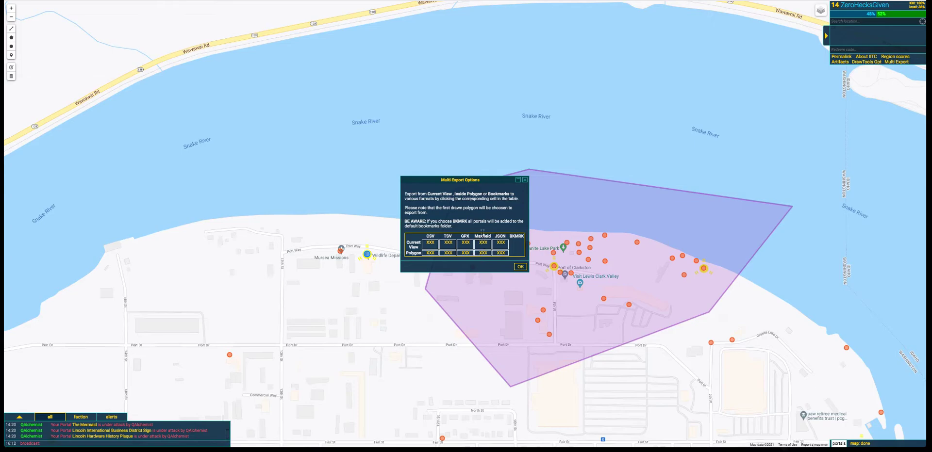
click(484, 254)
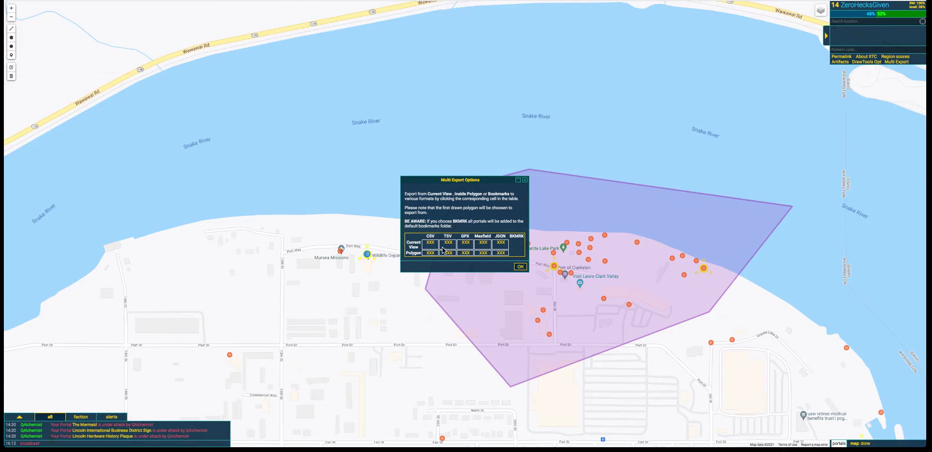
click(483, 256)
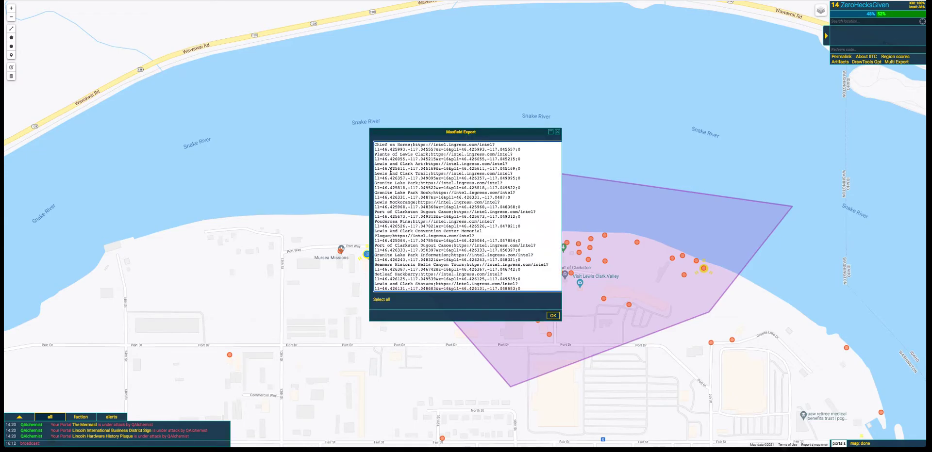
Copy the entire Maxfield export list and close the export dialog
scroll(455, 233, down, 2)
scroll(455, 234, up, 3)
click(382, 300)
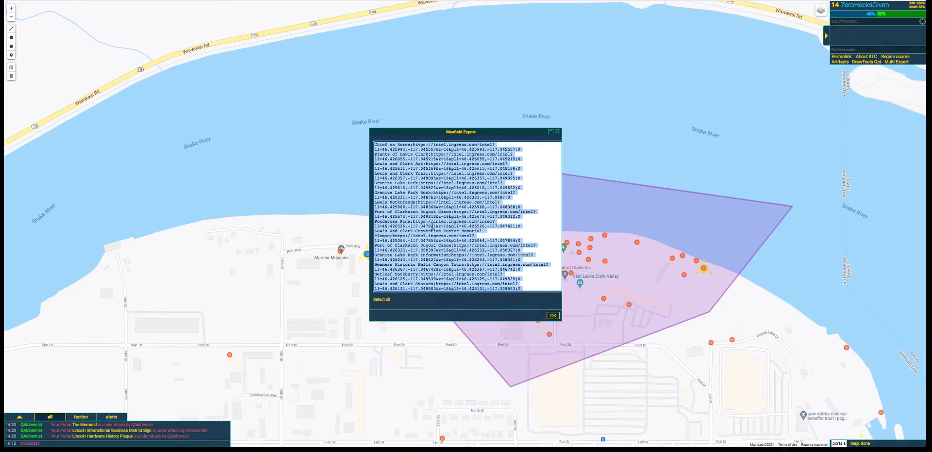
right_click(432, 226)
click(464, 245)
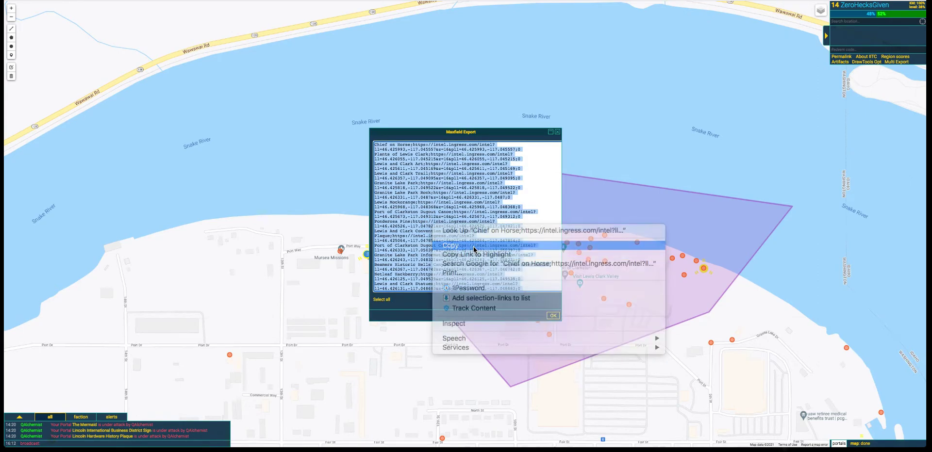
click(553, 315)
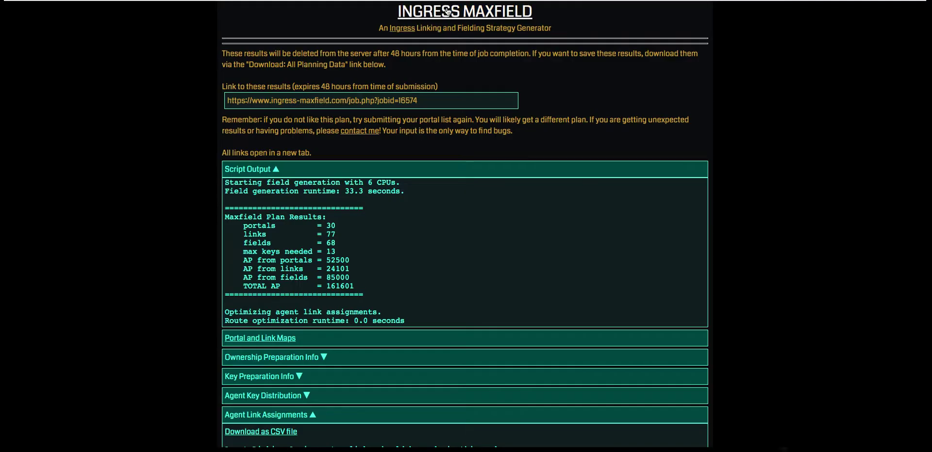
Switch to Ingress Maxfield, open its home page and go to the empty portal list box
click(462, 18)
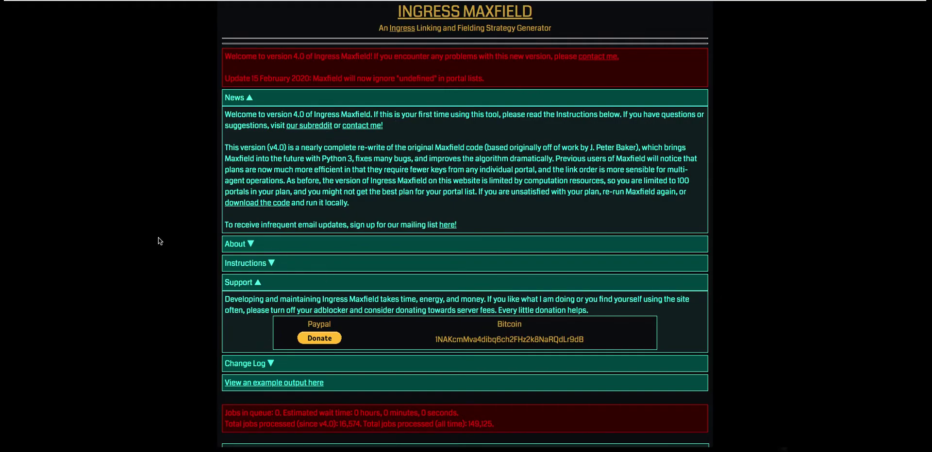
scroll(158, 237, down, 4)
scroll(158, 241, down, 1)
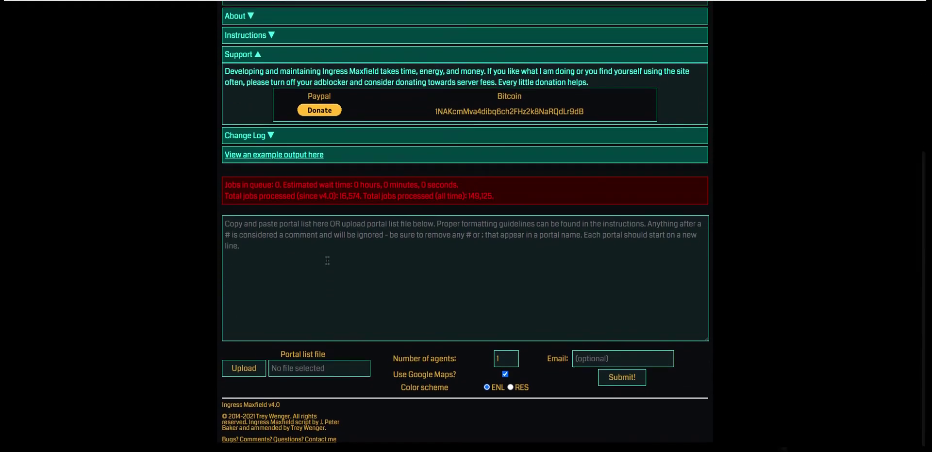
click(378, 261)
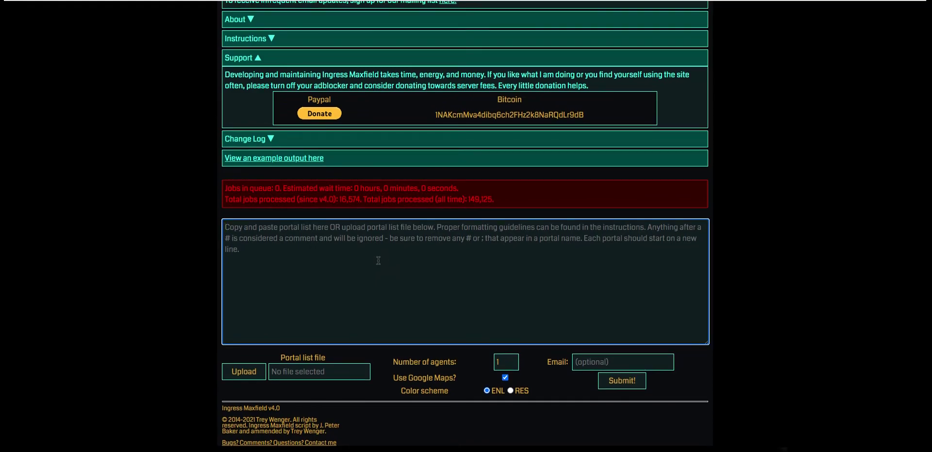
key(ctrl+v)
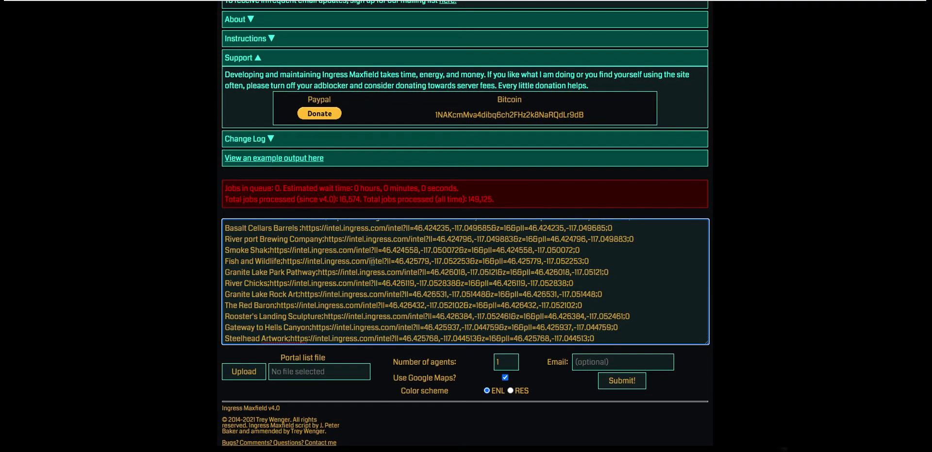
key(ctrl+a)
key(BackSpace)
Paste the copied Maxfield portal list into the portal list box and look through its entries
right_click(372, 260)
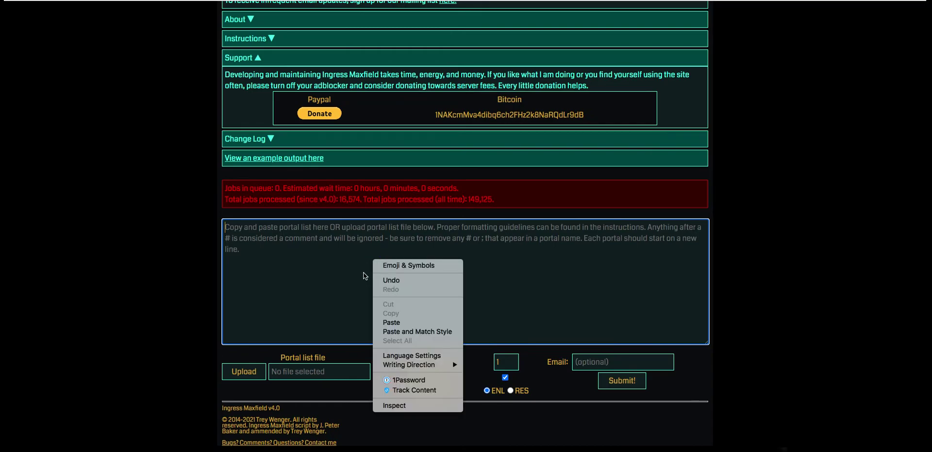
click(391, 323)
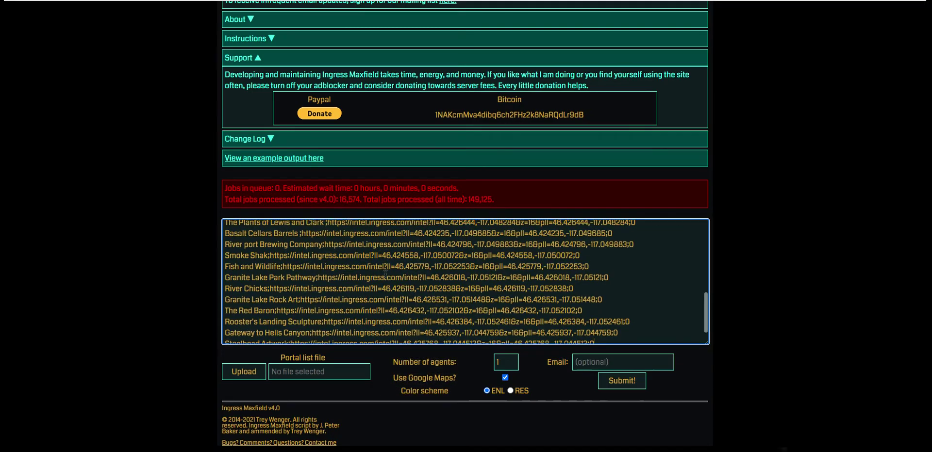
scroll(385, 274, up, 3)
scroll(385, 274, down, 3)
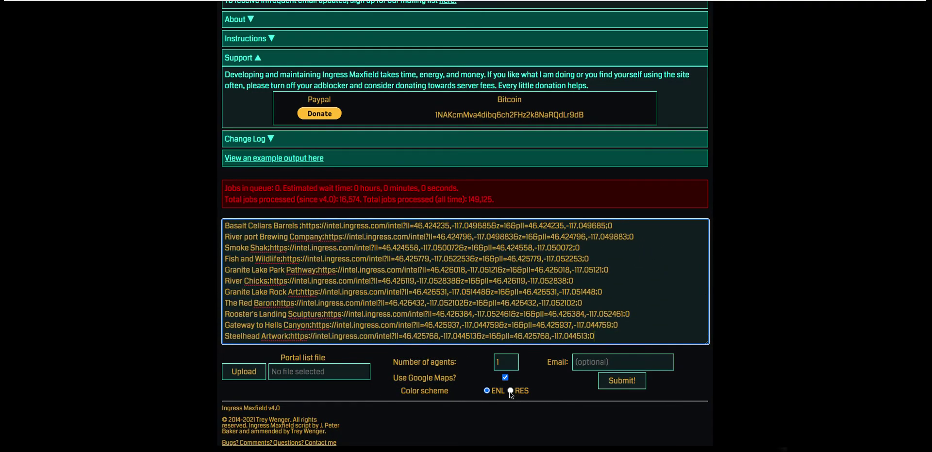
Choose the RES color scheme and submit the portal list for 1 agent with Google Maps enabled
click(511, 391)
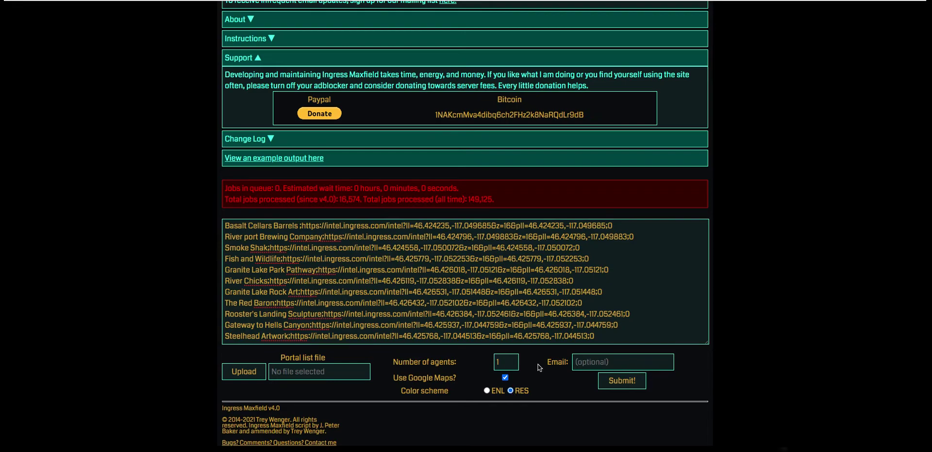
click(512, 359)
click(512, 360)
click(622, 384)
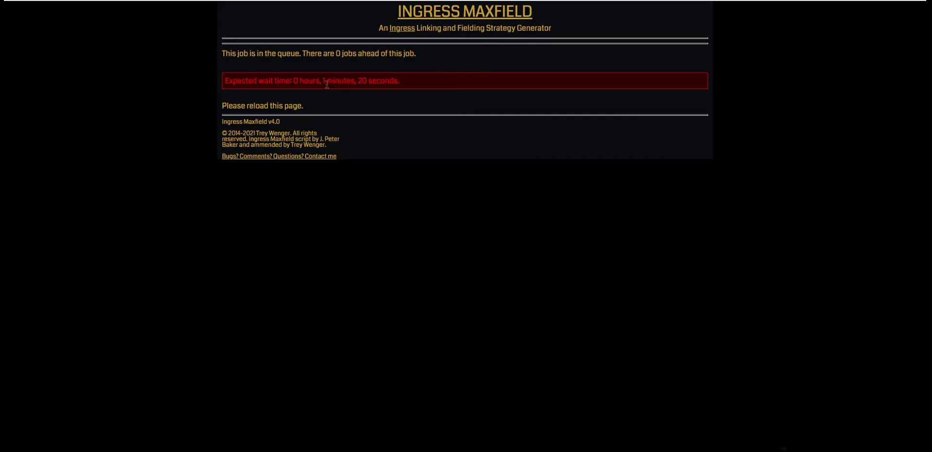
Check the queued job's expected wait time, then open the finished plan results and read the note on the results link
drag(323, 82, 400, 82)
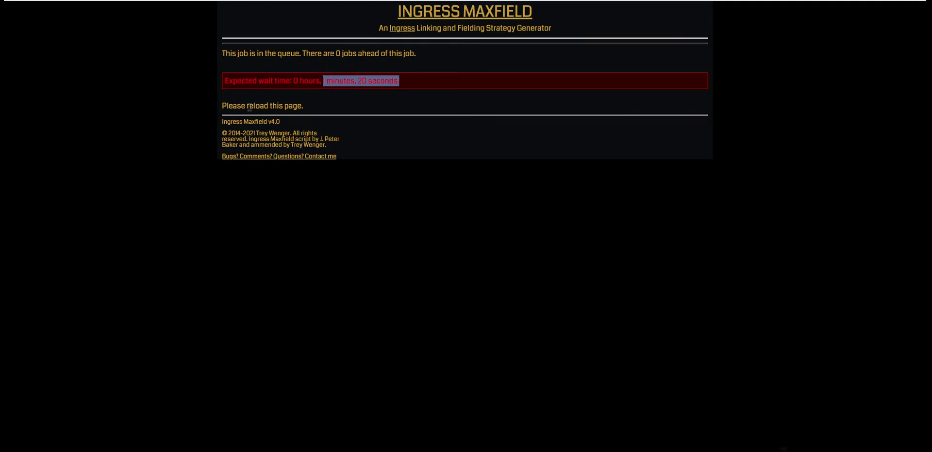
key(F5)
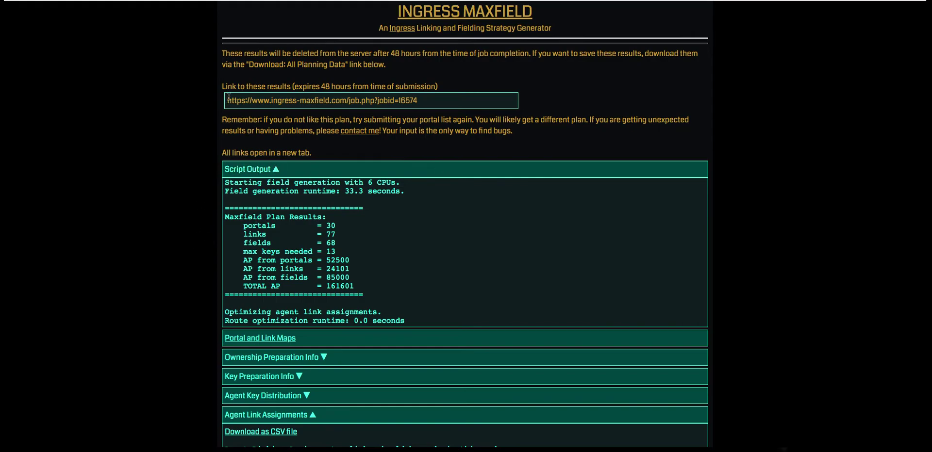
drag(220, 88, 446, 90)
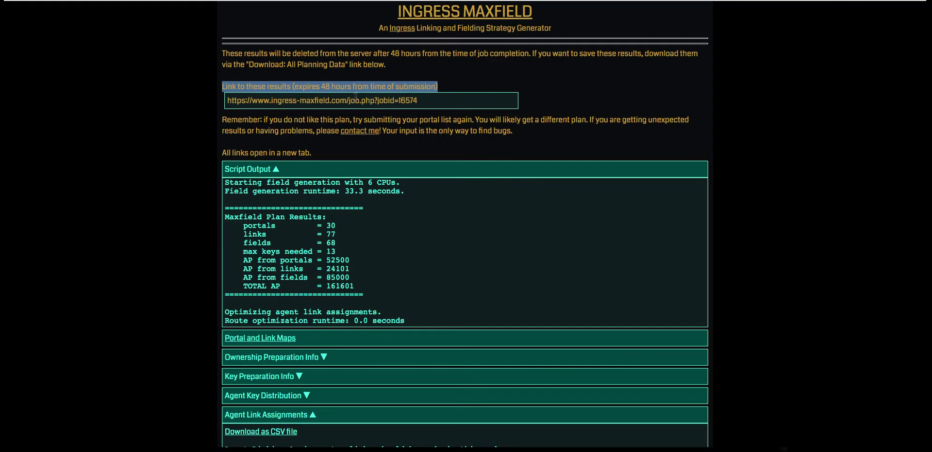
Collapse the Script Output and Agent Link Assignments sections of the plan results
scroll(270, 212, down, 5)
scroll(284, 87, up, 3)
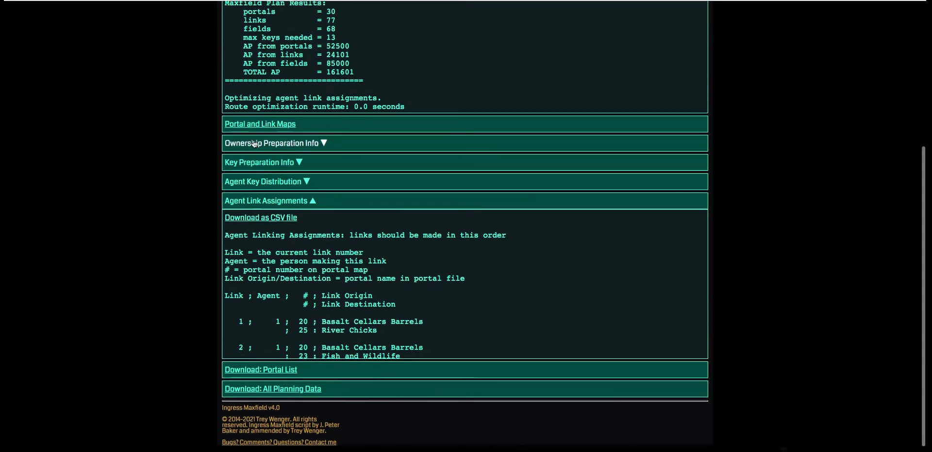
click(279, 76)
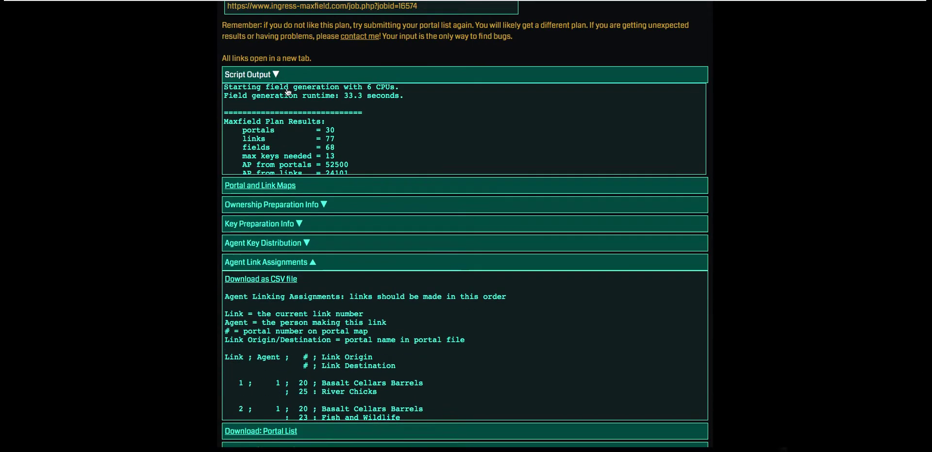
click(297, 201)
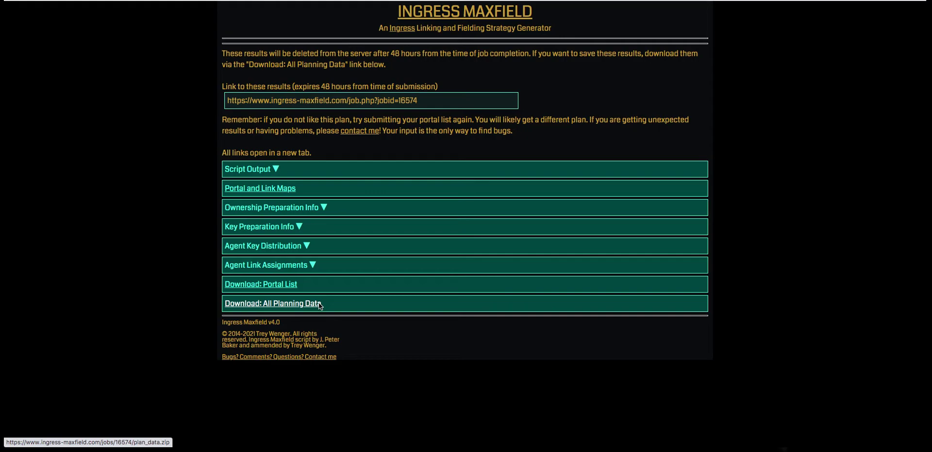
Expand Script Output and review the Maxfield plan results for portals, links, fields, keys and AP
click(277, 170)
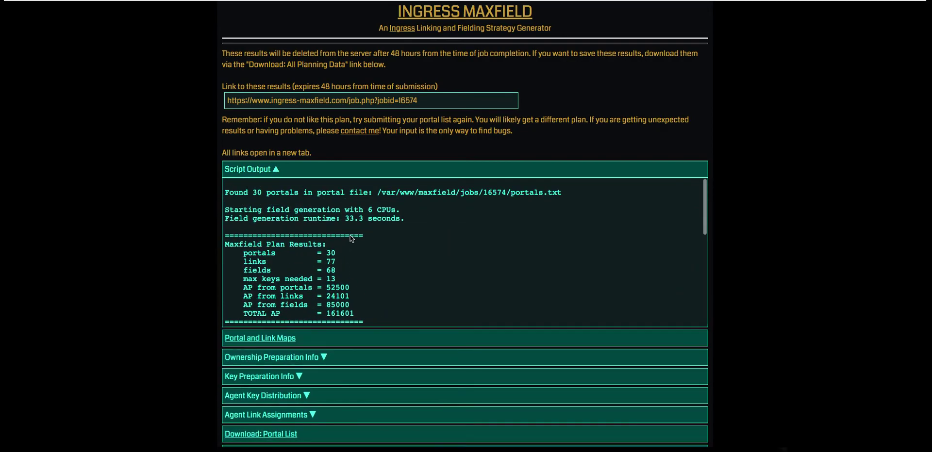
scroll(351, 238, down, 2)
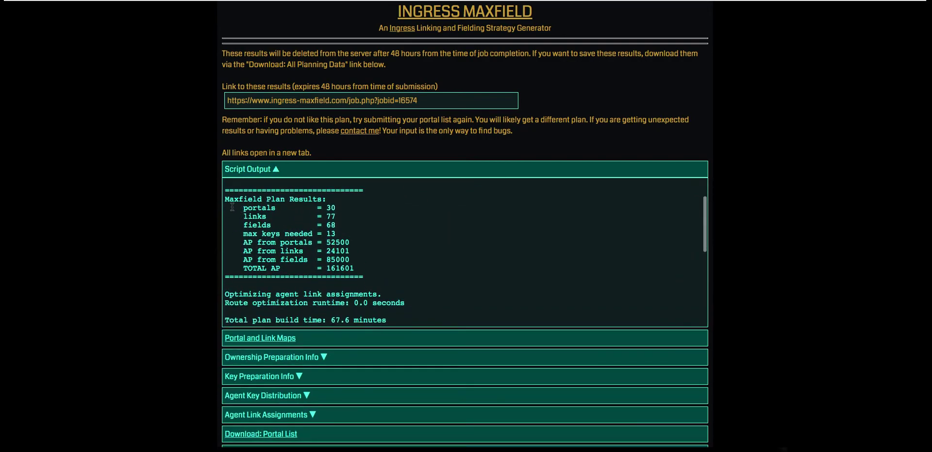
drag(232, 207, 370, 273)
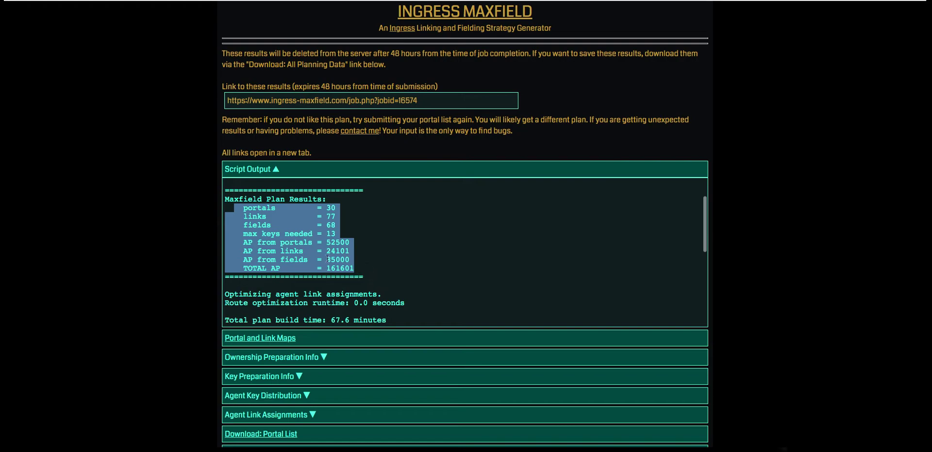
click(356, 272)
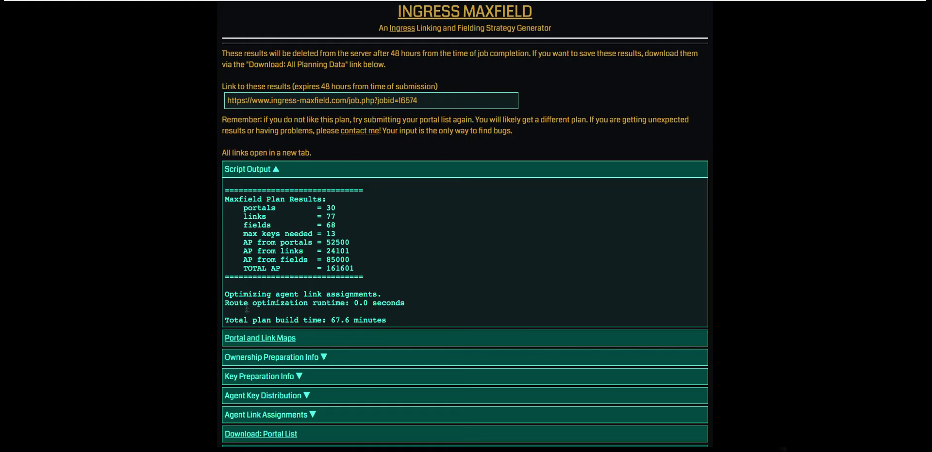
Open the portal and link maps and look through the portal map and the link map
click(270, 340)
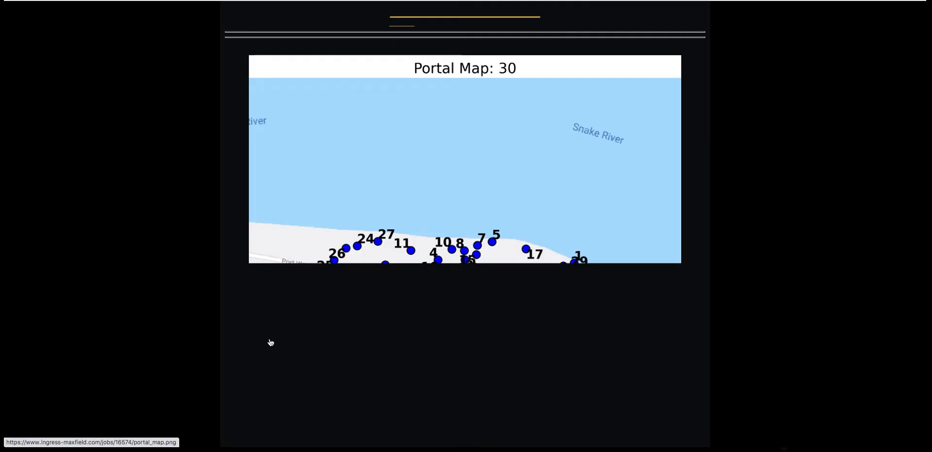
scroll(483, 309, down, 10)
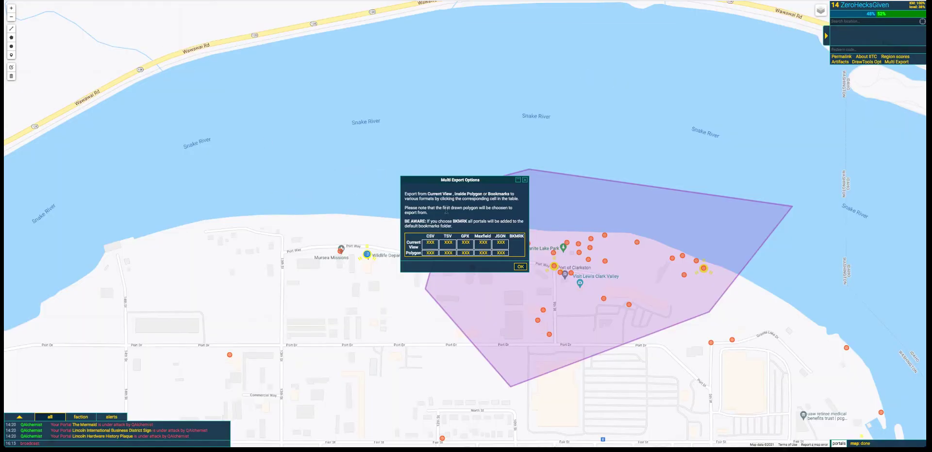
Switch to the IITC map, close the Multi Export options and look over the Bridge St portals south of the polygon
click(525, 180)
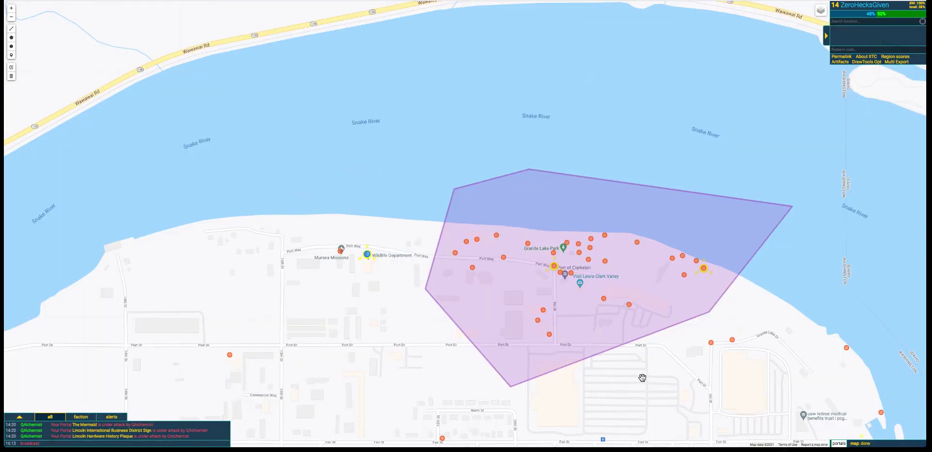
drag(642, 378, 580, 153)
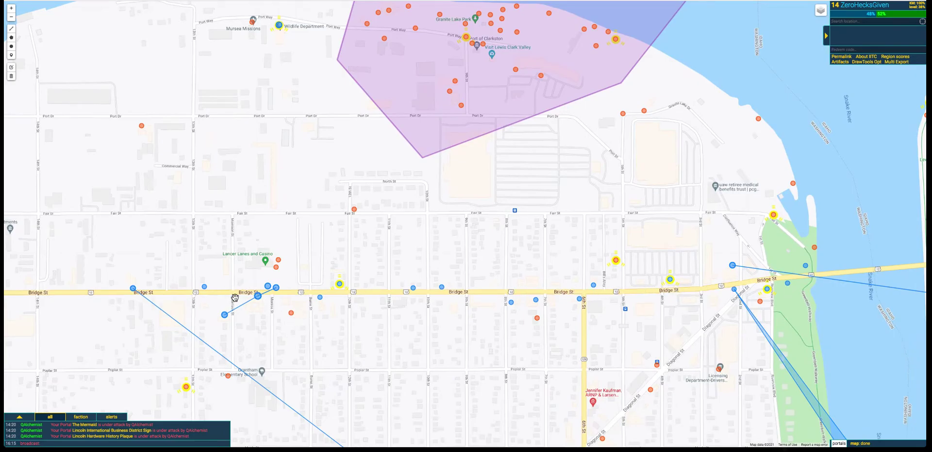
drag(564, 170, 588, 239)
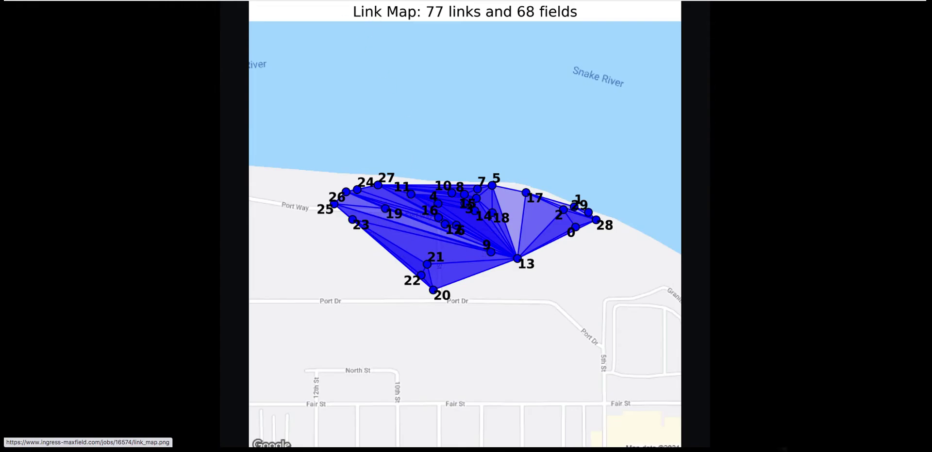
Return to the plan results and examine the AP from links and fields and the remaining sections
key(ctrl+w)
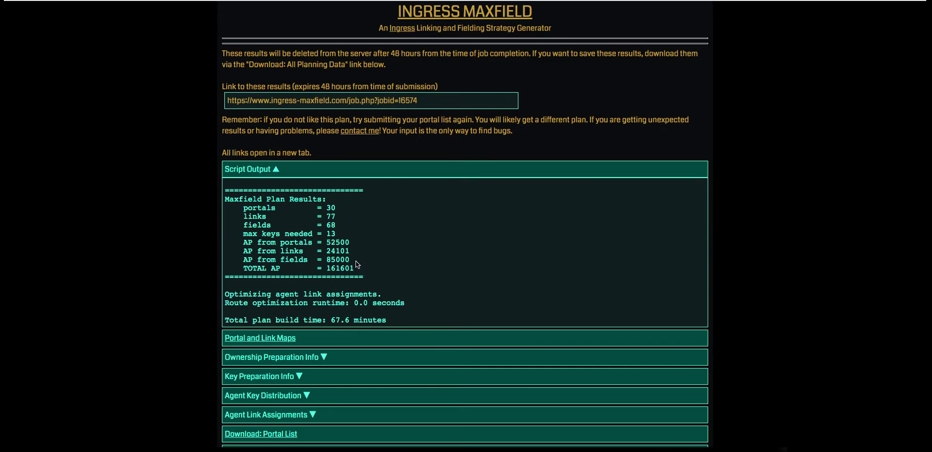
drag(356, 262, 326, 253)
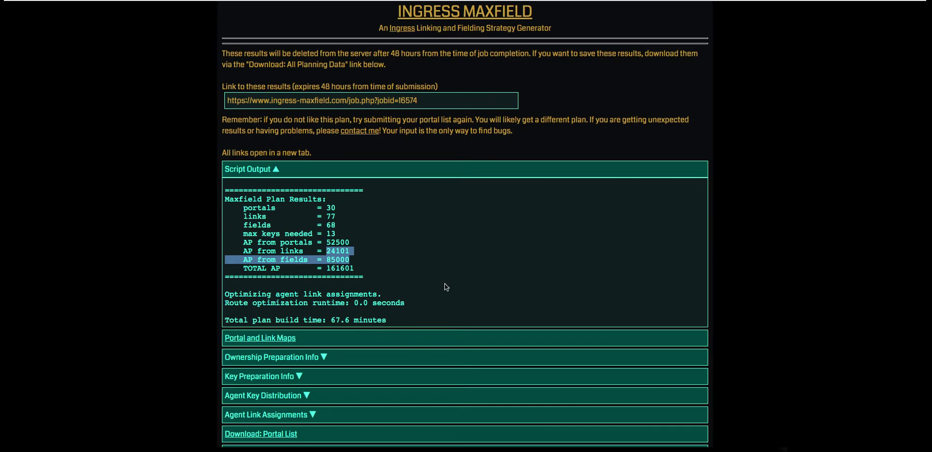
scroll(444, 287, down, 1)
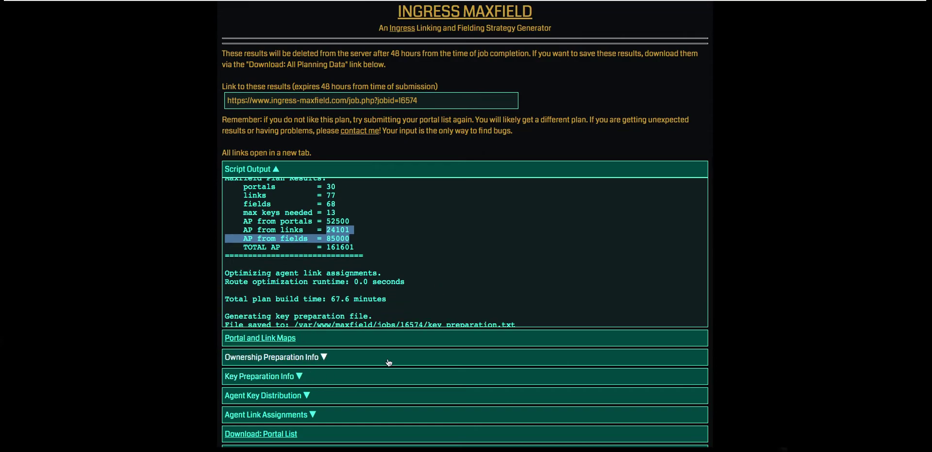
scroll(164, 305, down, 2)
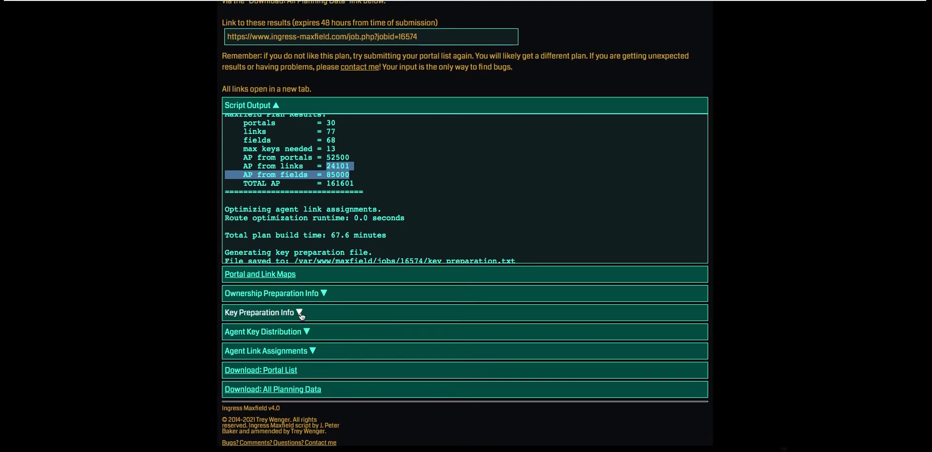
Expand Agent Key Distribution and compare the keys needed for Agent 1 with the portal numbers on the link map
click(308, 332)
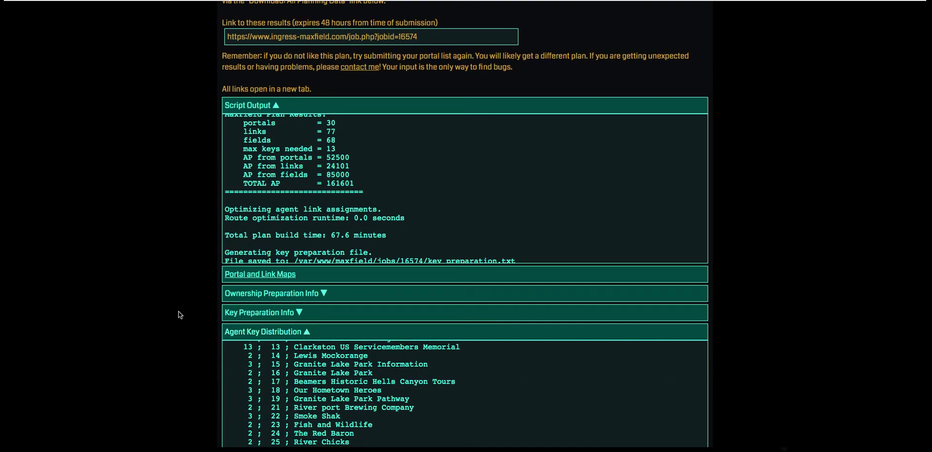
scroll(150, 294, down, 3)
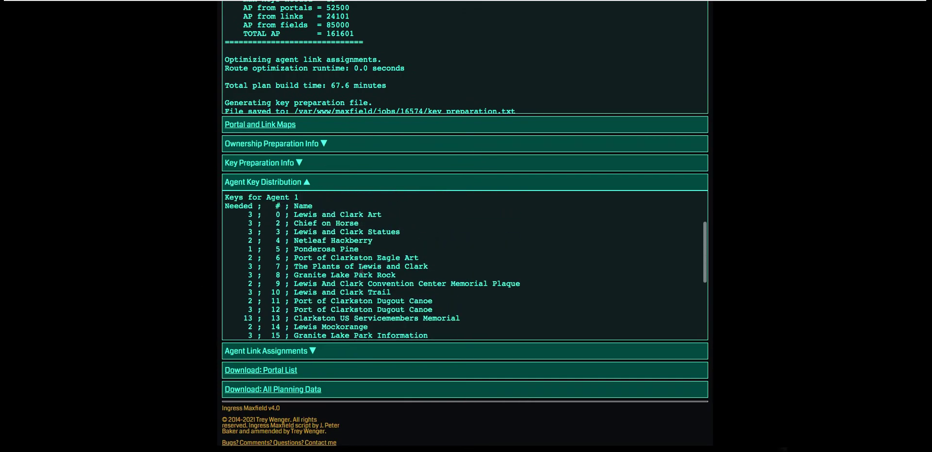
drag(275, 215, 276, 318)
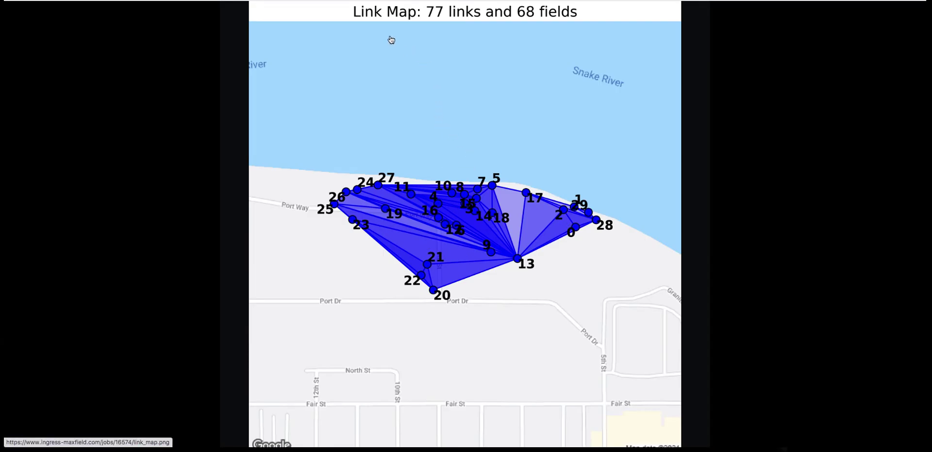
click(334, 331)
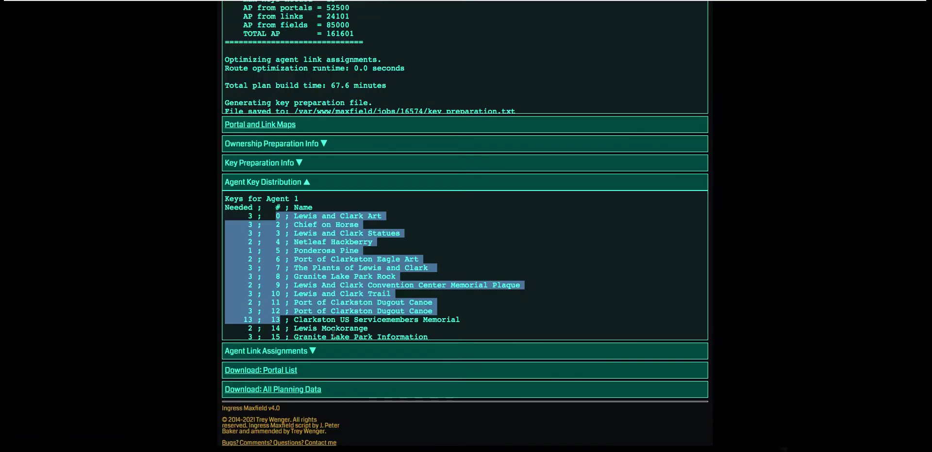
Compare the keys needed for the Clarkston US Servicemembers Memorial with the max keys needed in the script output
scroll(372, 310, down, 1)
drag(243, 301, 462, 302)
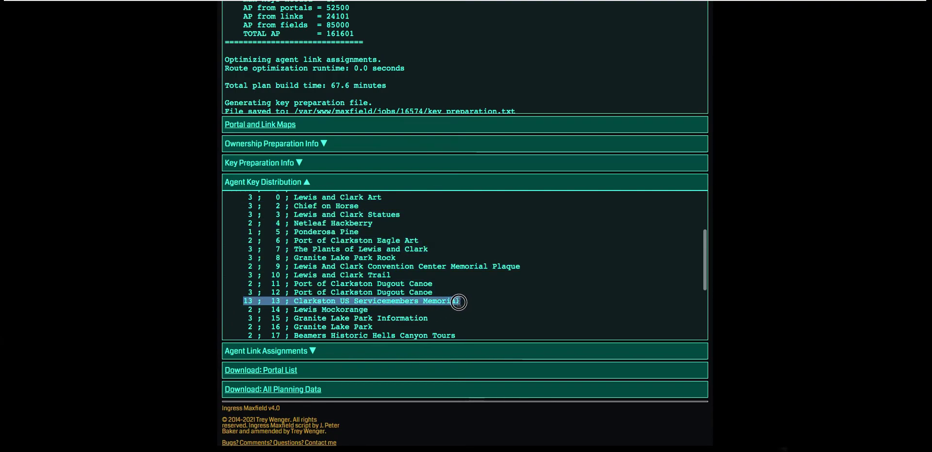
scroll(406, 293, up, 3)
scroll(407, 293, up, 2)
scroll(115, 214, up, 3)
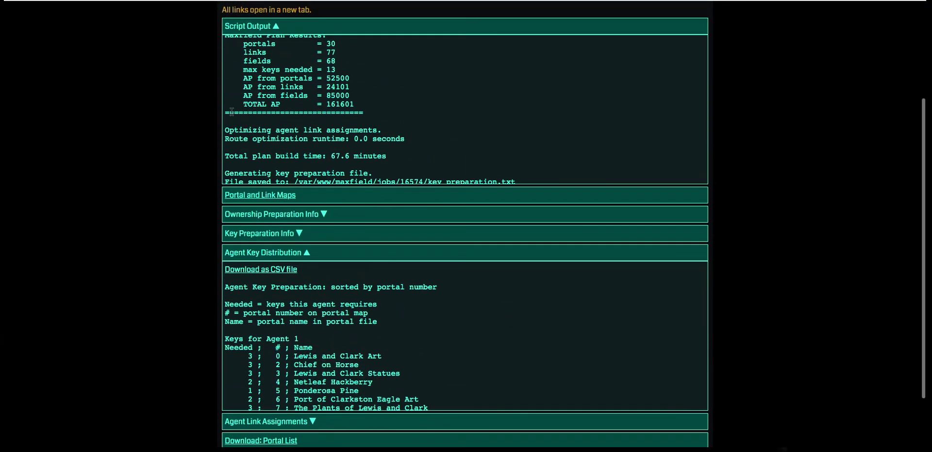
drag(244, 70, 337, 72)
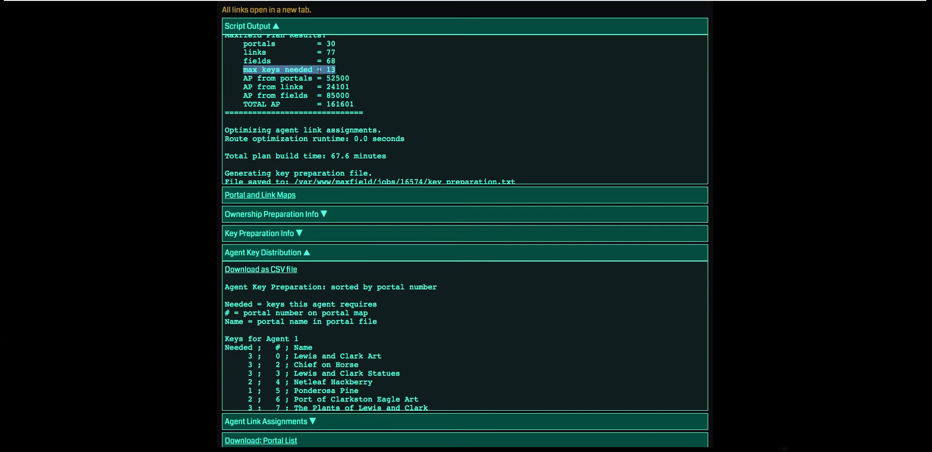
click(244, 69)
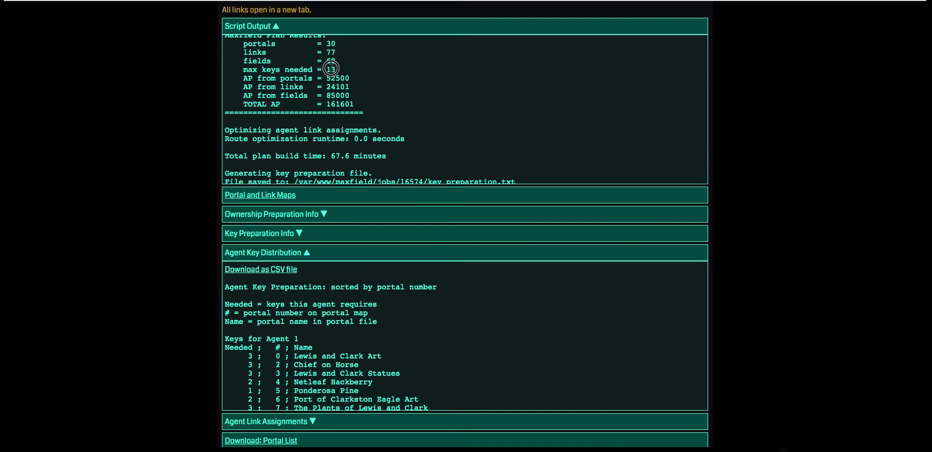
drag(338, 73, 244, 70)
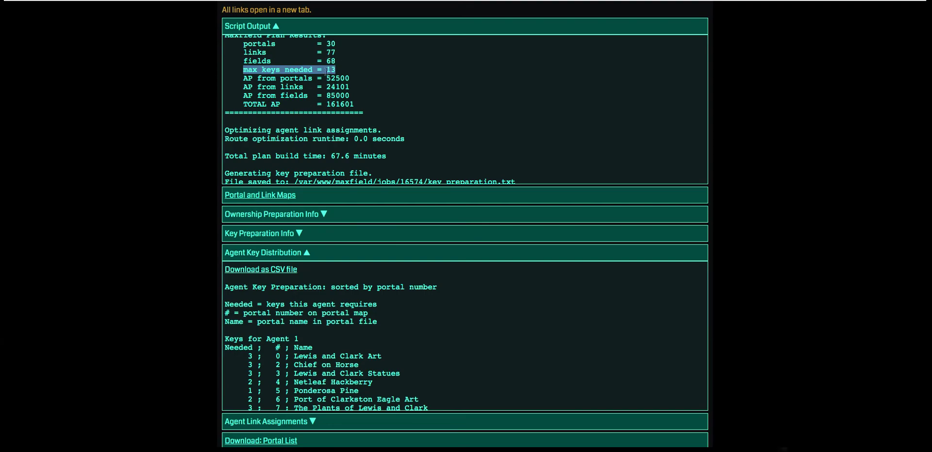
Read through the full Agent 1 key list, highlighting all portal rows and the Clarkston US Servicemembers Memorial row
scroll(155, 151, down, 3)
scroll(389, 260, down, 5)
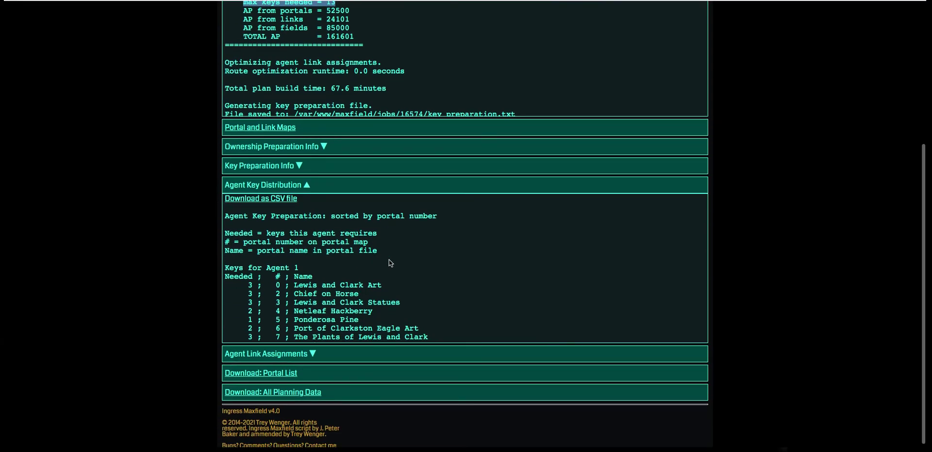
scroll(289, 267, down, 4)
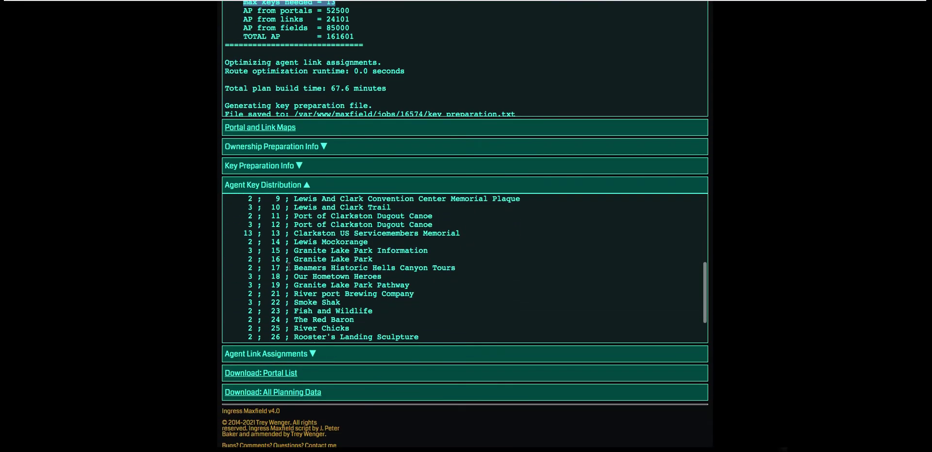
scroll(289, 267, up, 4)
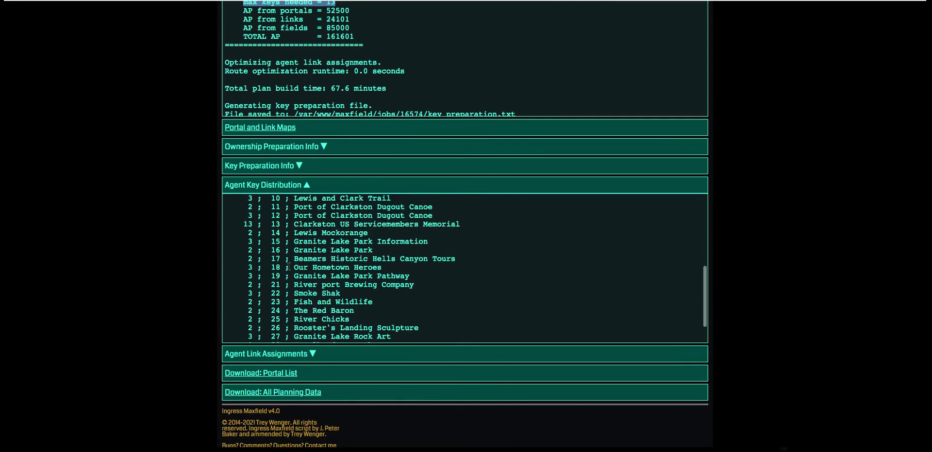
drag(241, 287, 467, 288)
scroll(341, 268, up, 4)
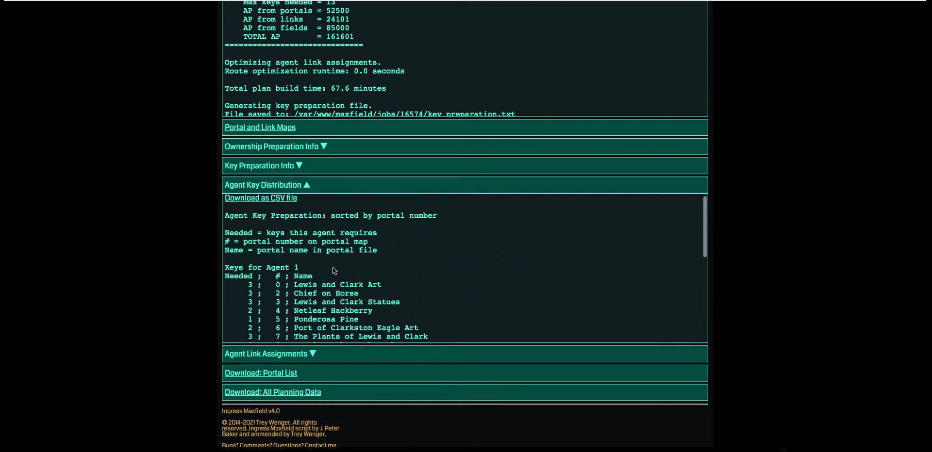
scroll(341, 270, down, 1)
scroll(341, 275, down, 2)
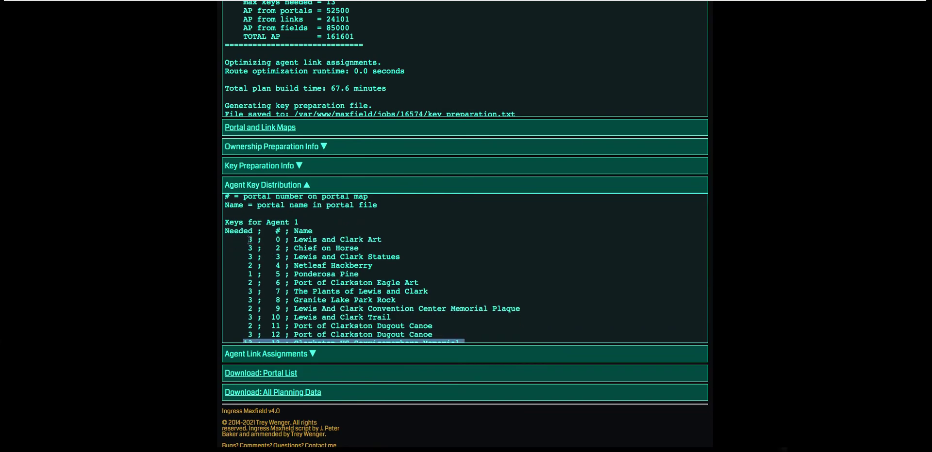
drag(250, 239, 380, 323)
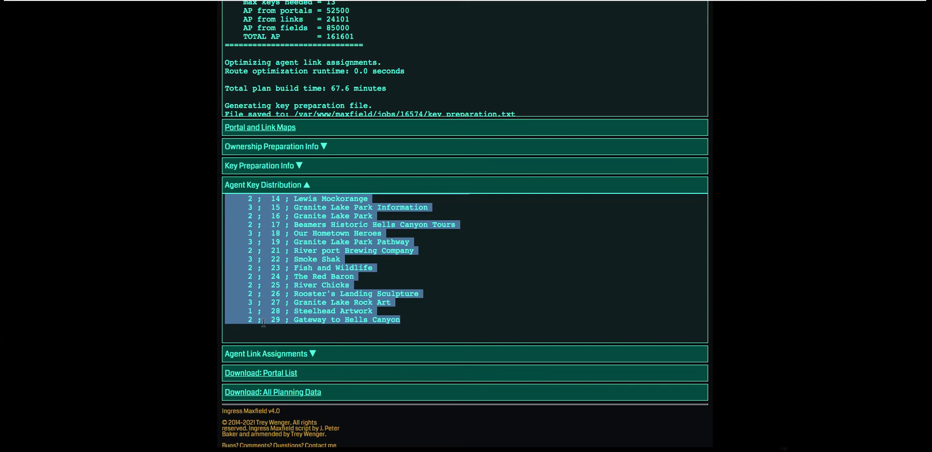
scroll(257, 311, up, 3)
drag(245, 274, 462, 273)
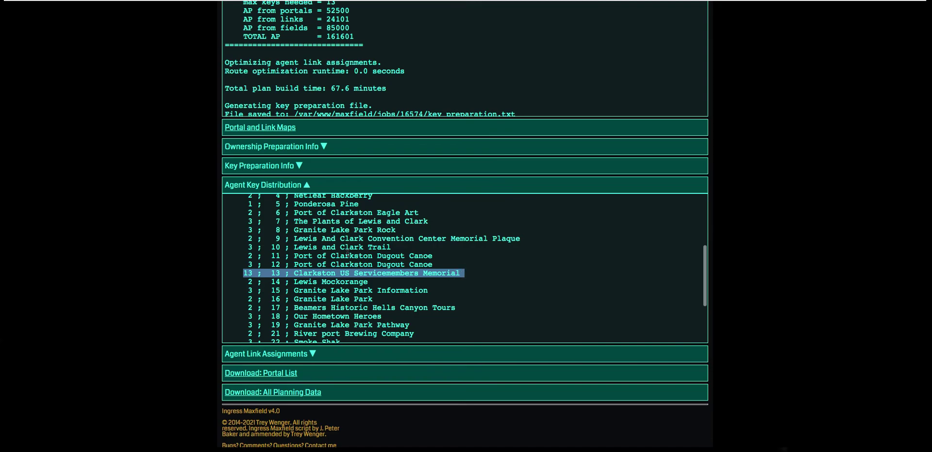
Collapse Agent Key Distribution, expand Agent Link Assignments and examine the AP totals and the origin and destination portals of link 2
click(307, 185)
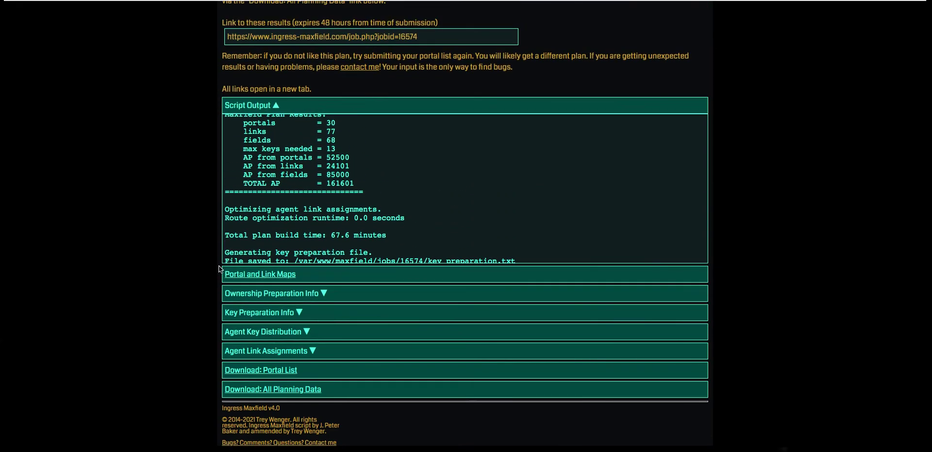
click(313, 352)
scroll(244, 328, down, 3)
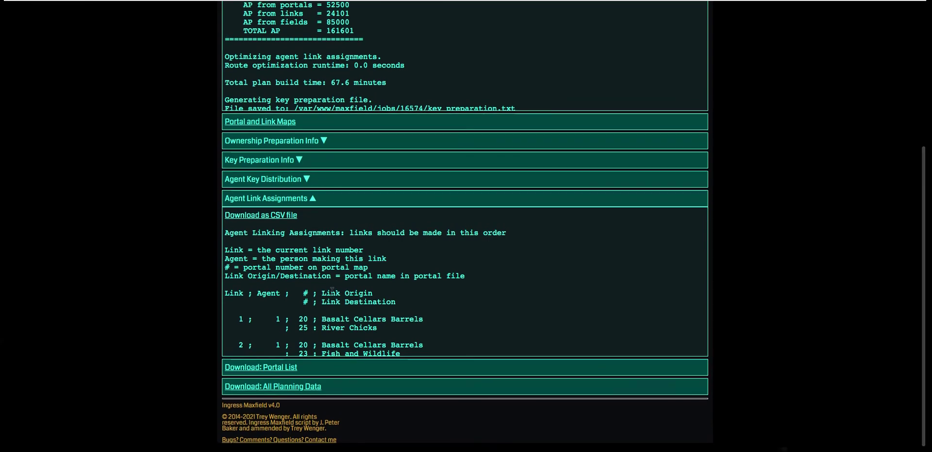
scroll(417, 288, down, 2)
scroll(417, 288, down, 1)
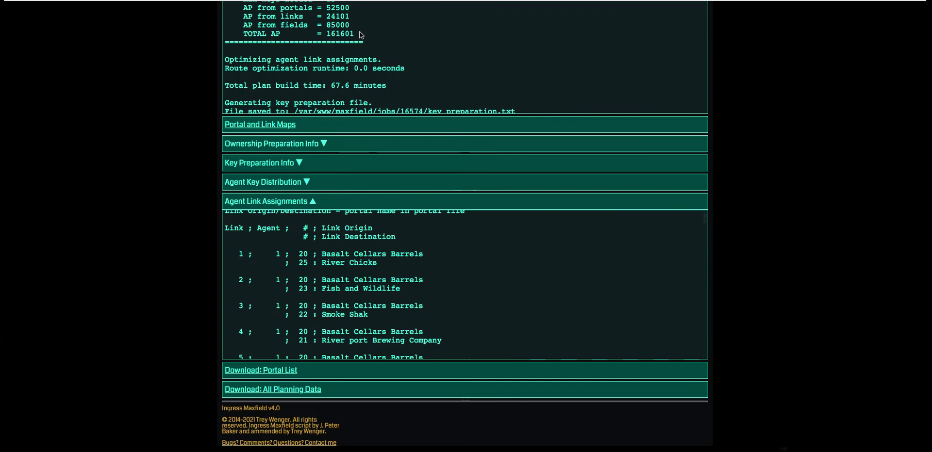
drag(354, 34, 243, 16)
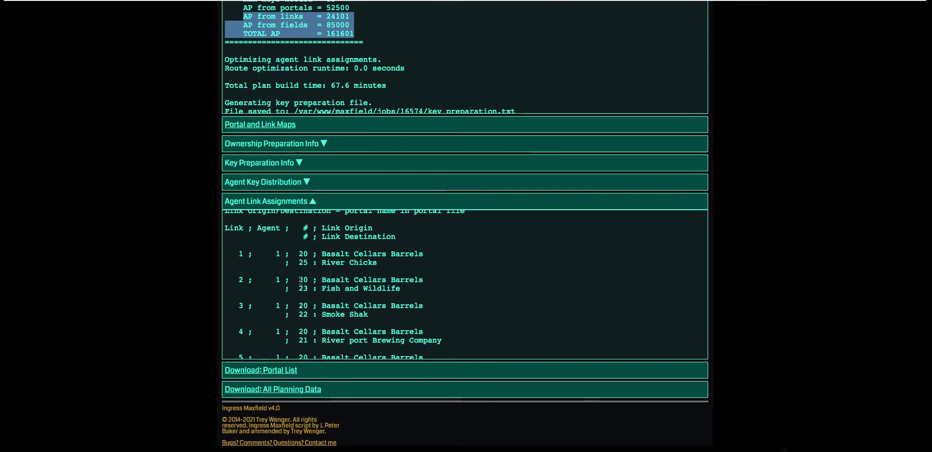
drag(298, 280, 307, 289)
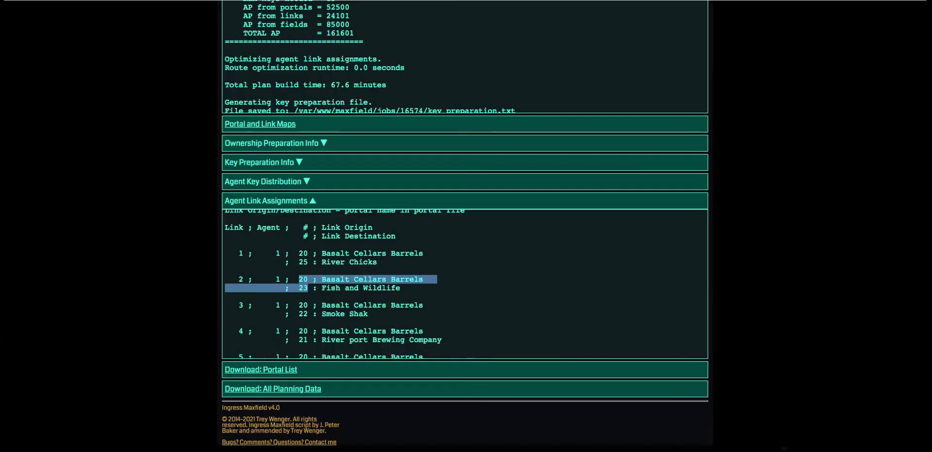
Look through the ordered link assignments from link 2 to the final link and the start of the Agent 1 section
scroll(448, 298, down, 4)
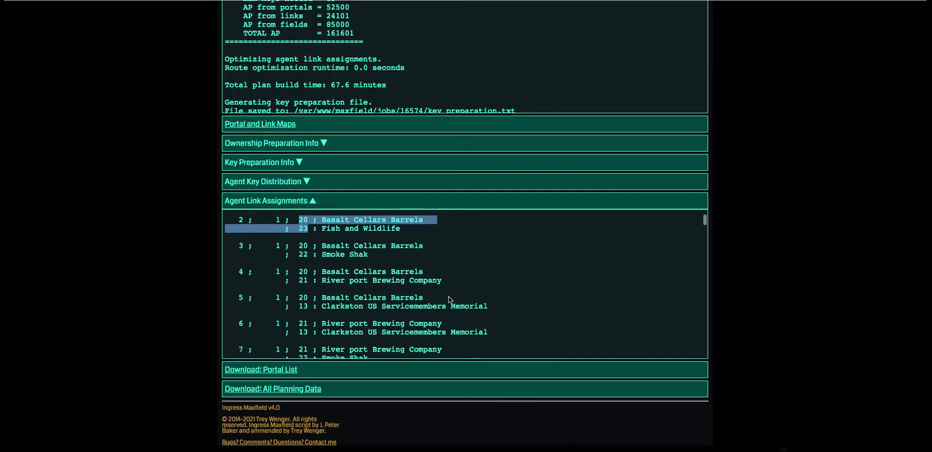
scroll(449, 299, down, 12)
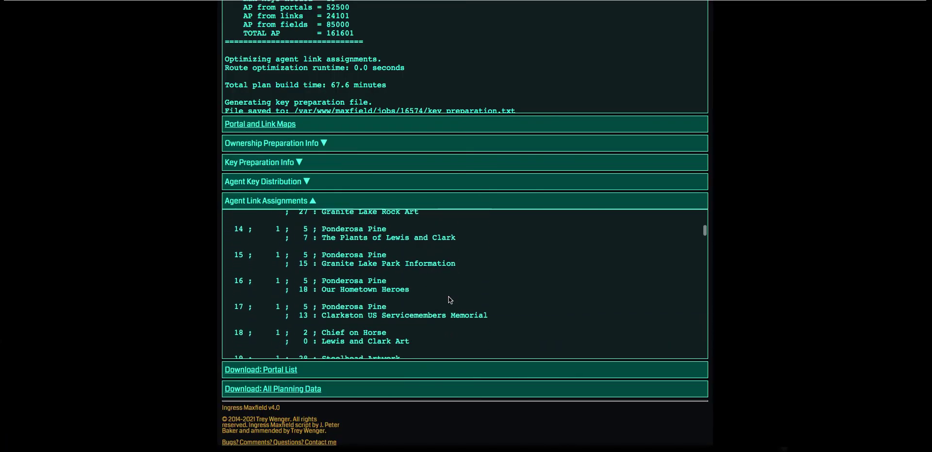
scroll(449, 300, down, 3)
scroll(450, 300, up, 18)
scroll(449, 300, down, 14)
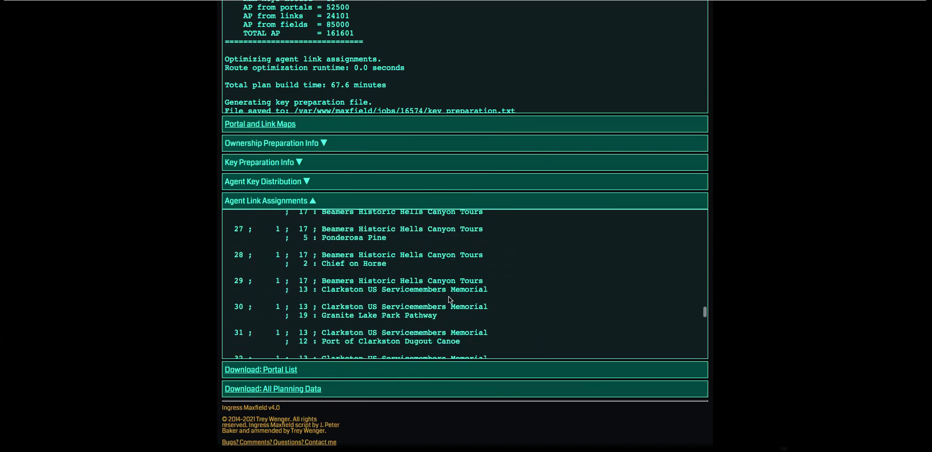
scroll(449, 300, up, 12)
scroll(450, 300, down, 20)
scroll(449, 299, up, 1)
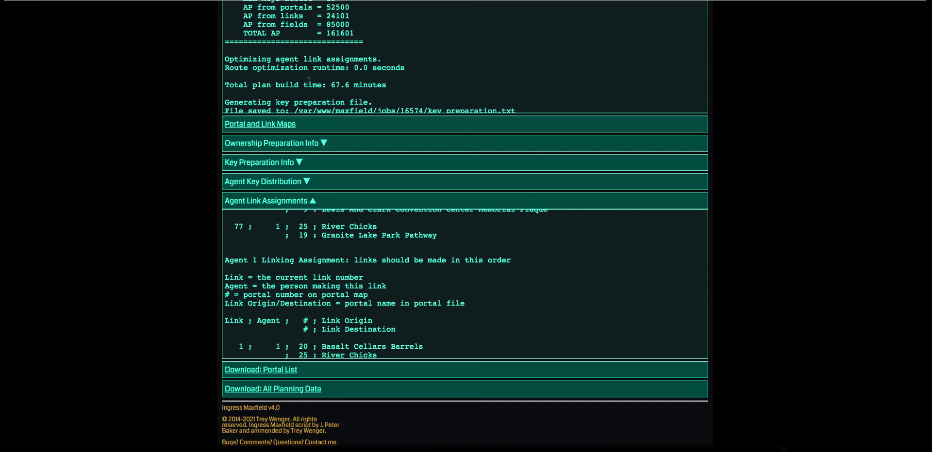
Highlight the links, fields and total AP in the plan results and reopen the portal and link maps at the link map
scroll(309, 80, up, 1)
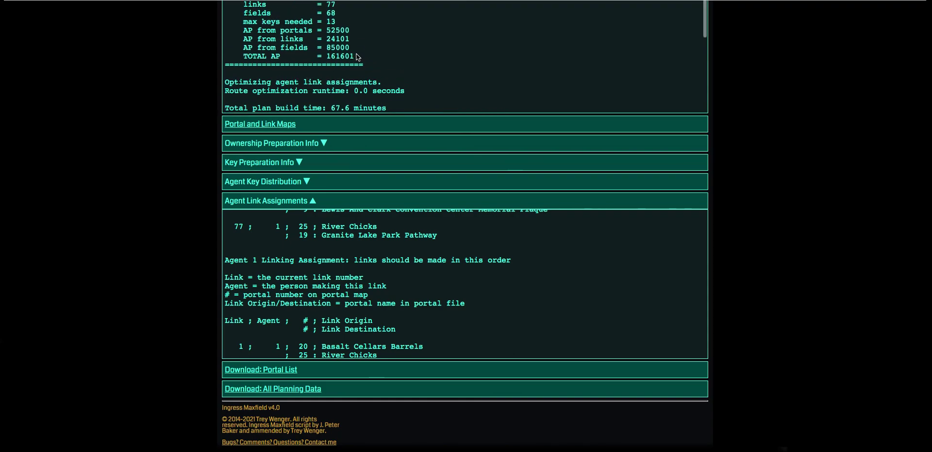
drag(357, 57, 241, 36)
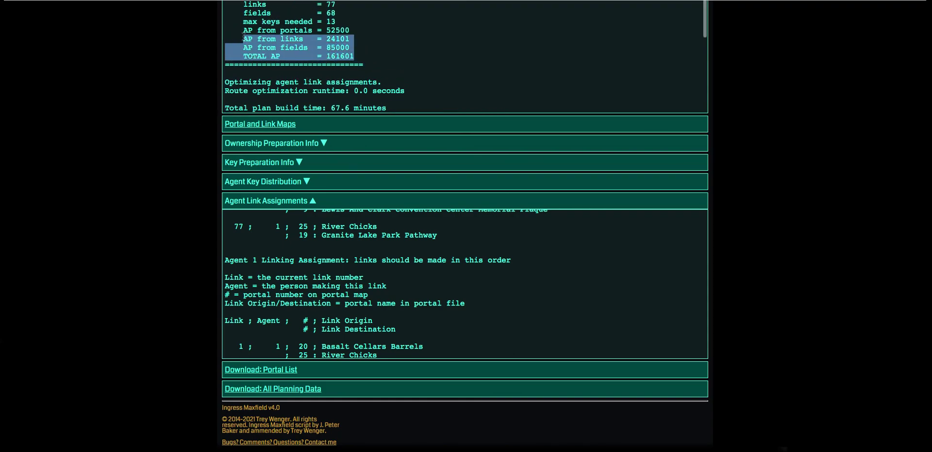
click(262, 124)
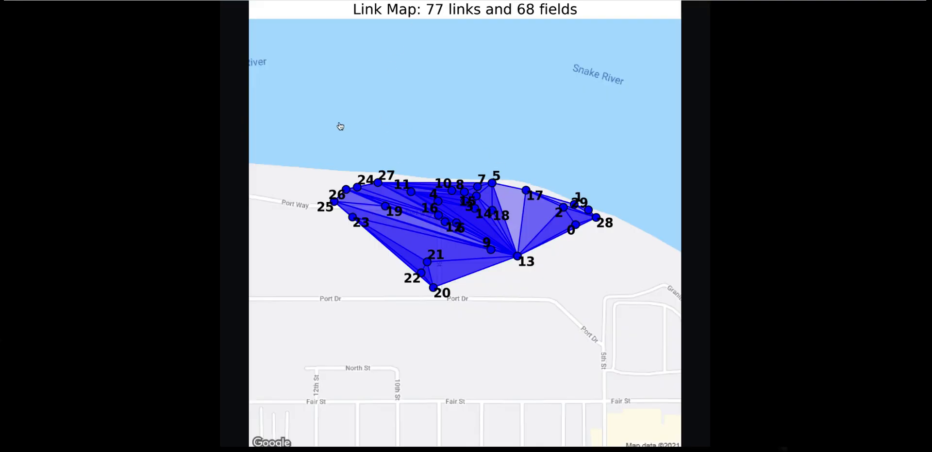